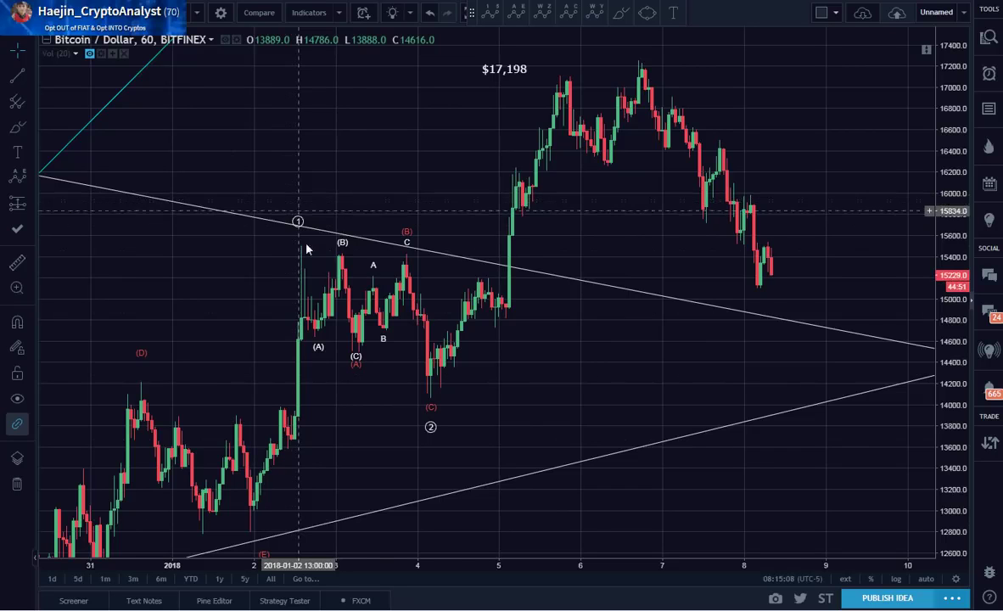
Step: Draw a white Elliott impulse wave (12345) from the January 4 low near 14,061 to the January 6 high near 17,303
click(430, 424)
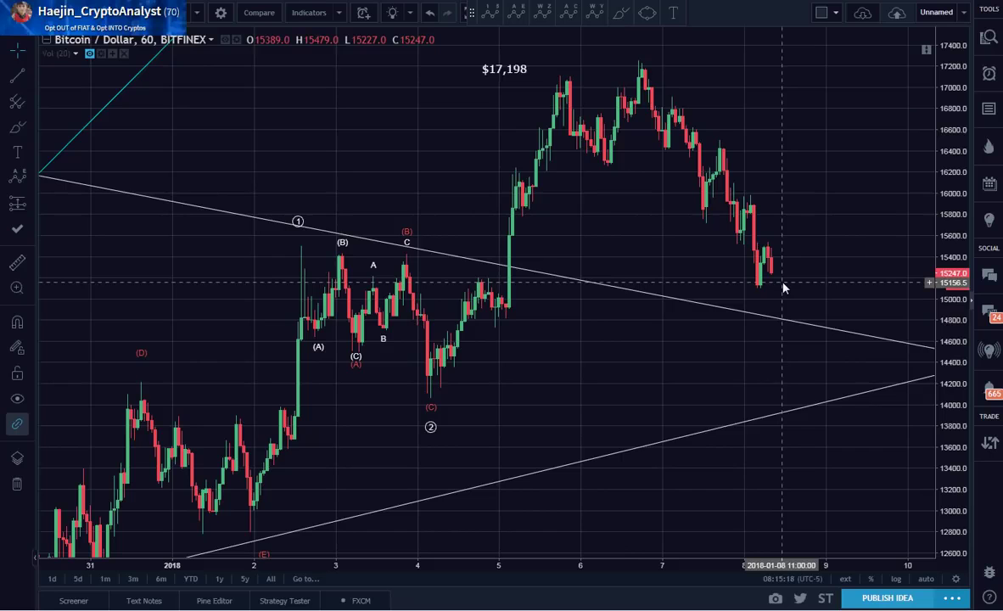
click(32, 177)
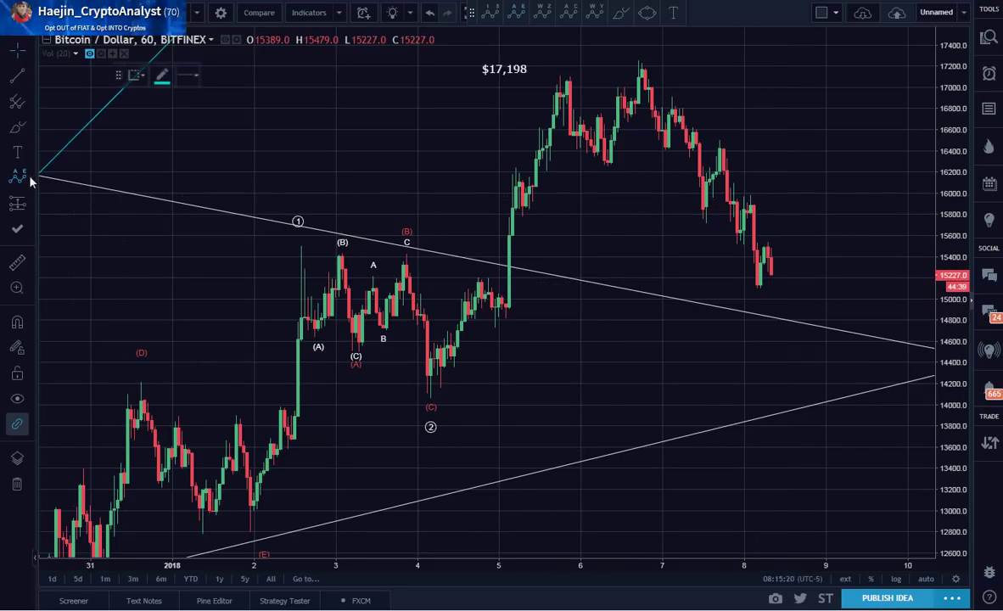
click(30, 178)
click(78, 337)
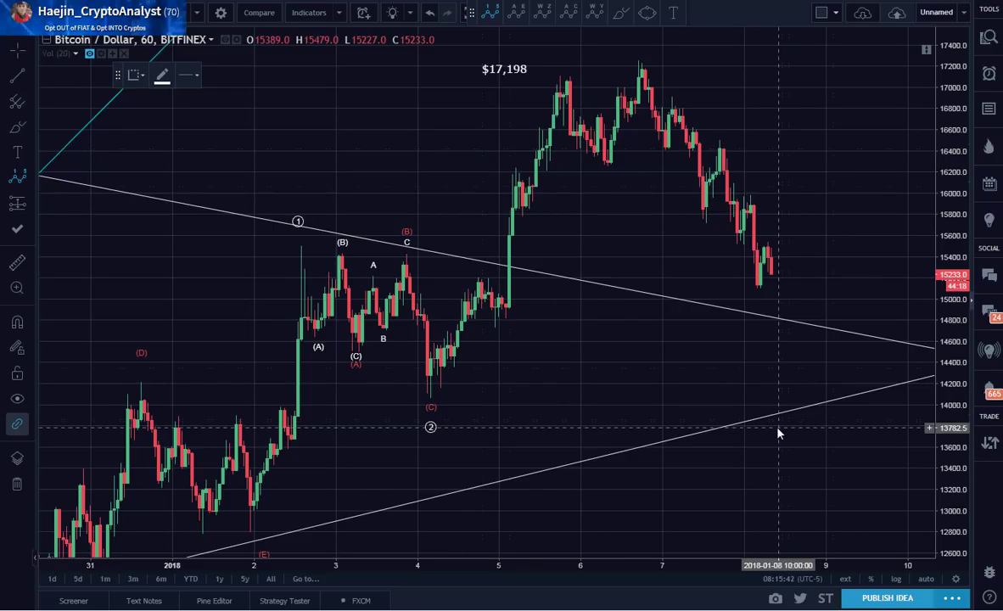
click(429, 406)
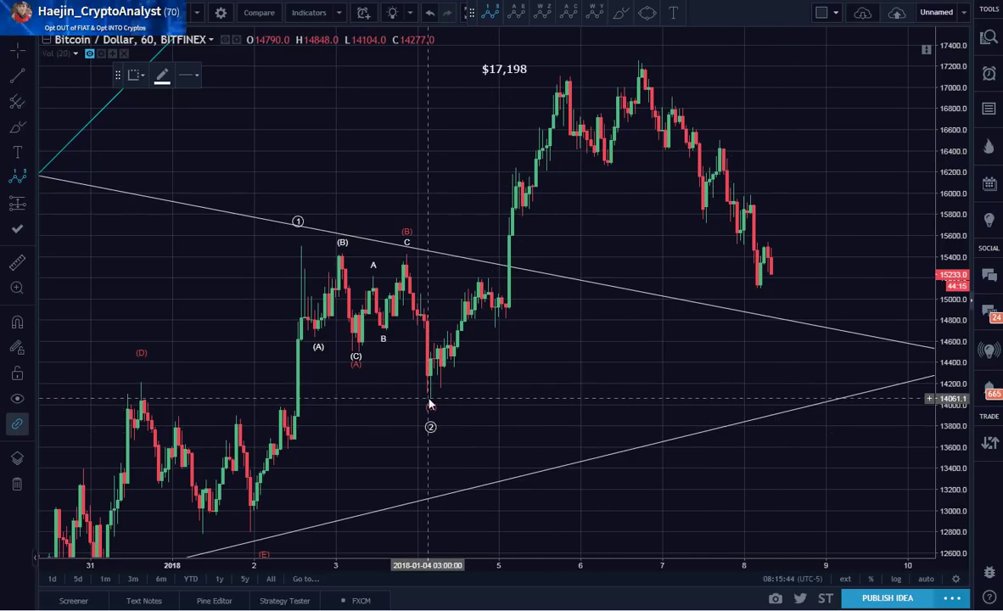
click(480, 282)
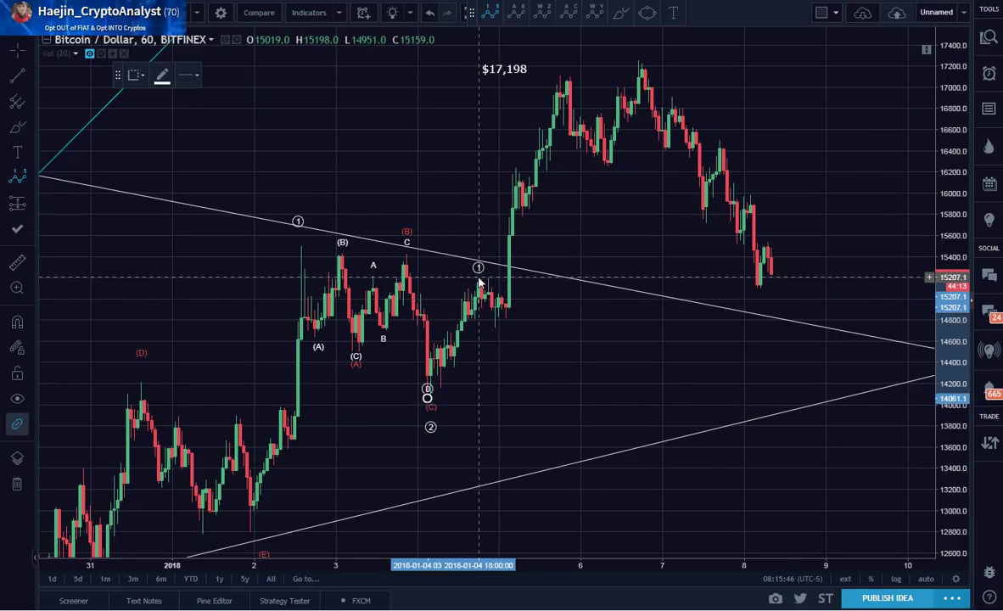
click(496, 329)
click(561, 70)
click(610, 176)
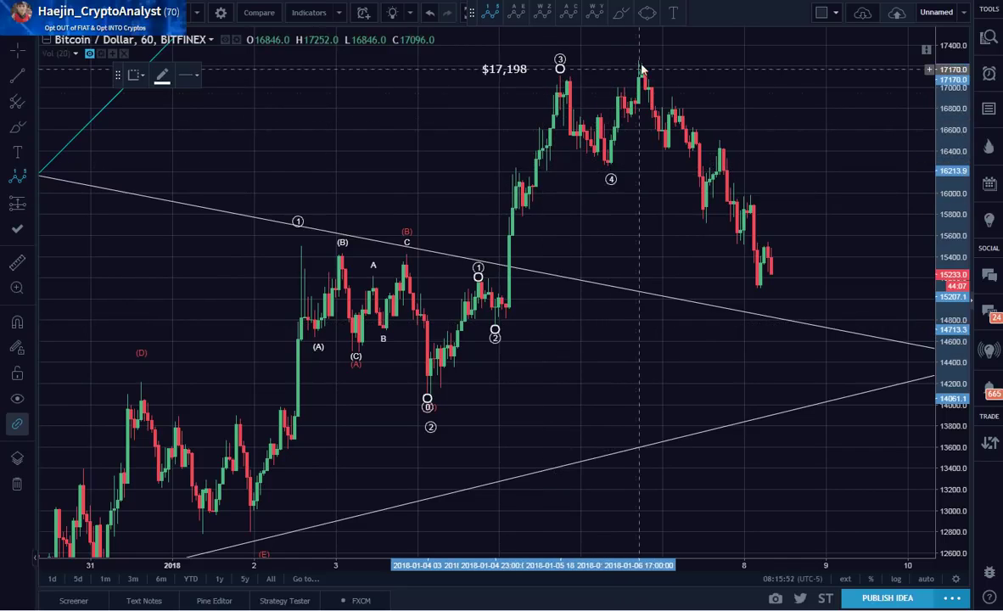
click(641, 67)
Step: Set the new impulse wave's degree to Submicro
double_click(560, 71)
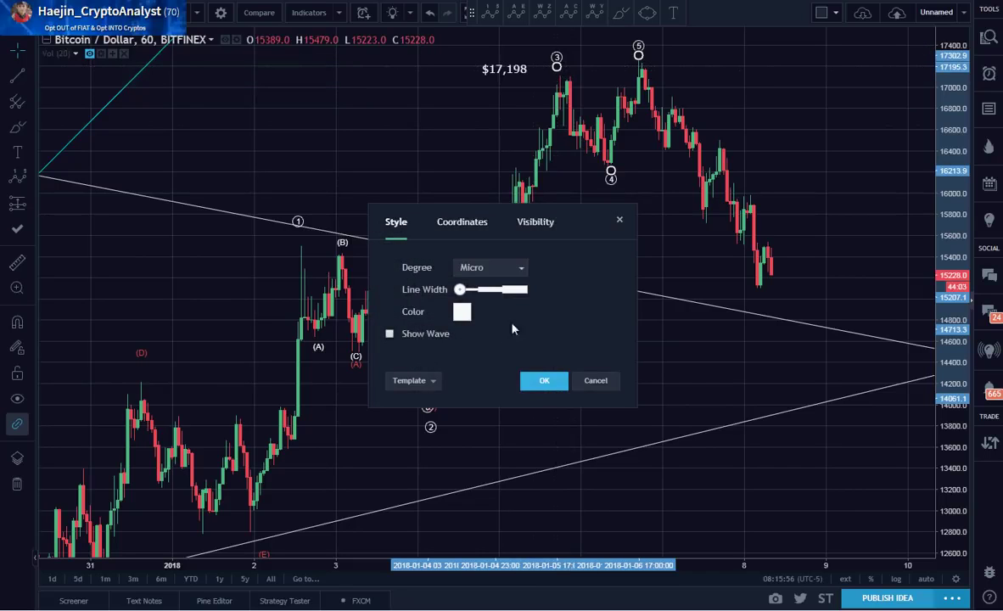
click(513, 270)
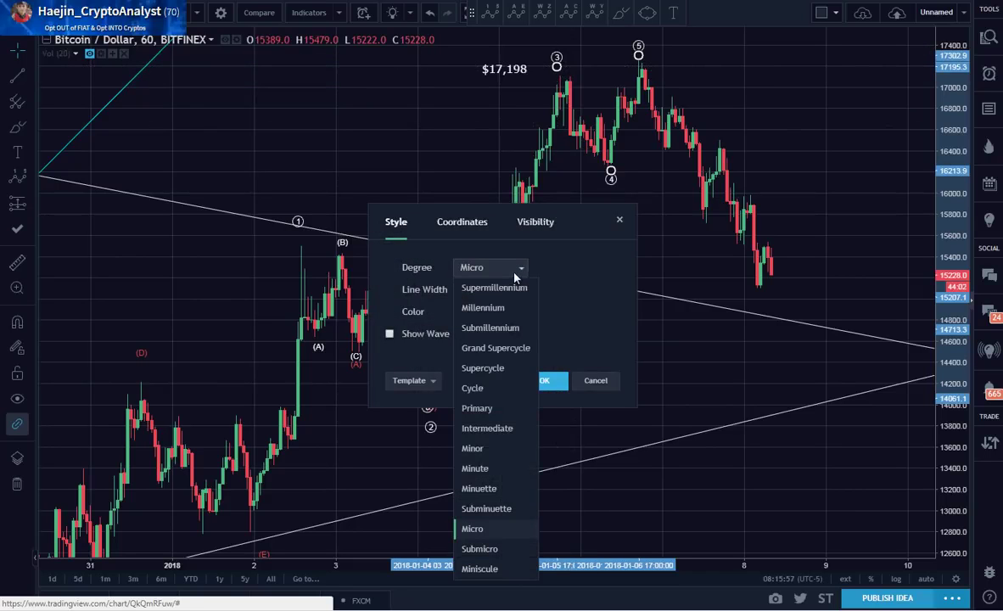
click(489, 549)
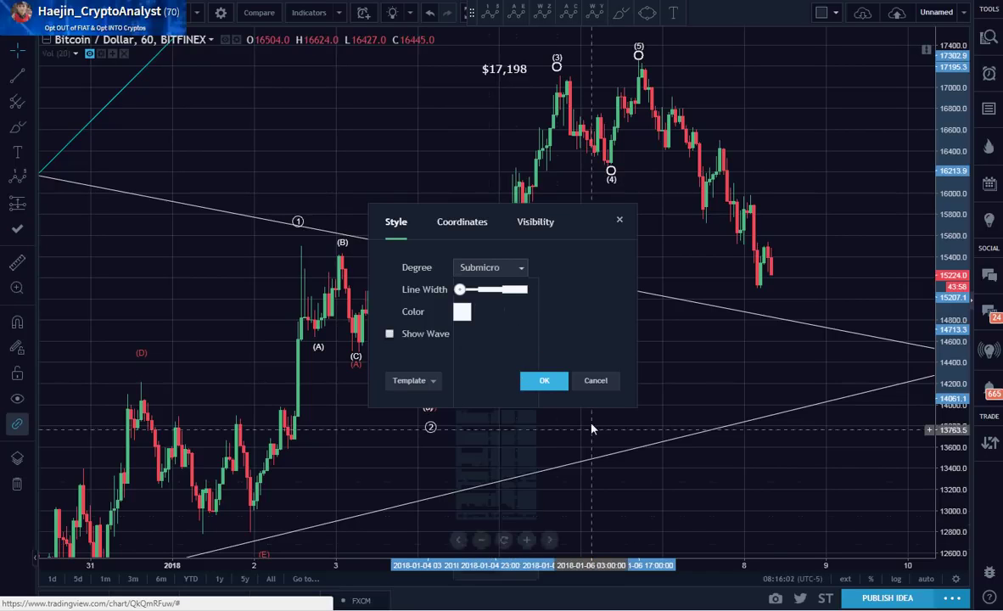
click(544, 380)
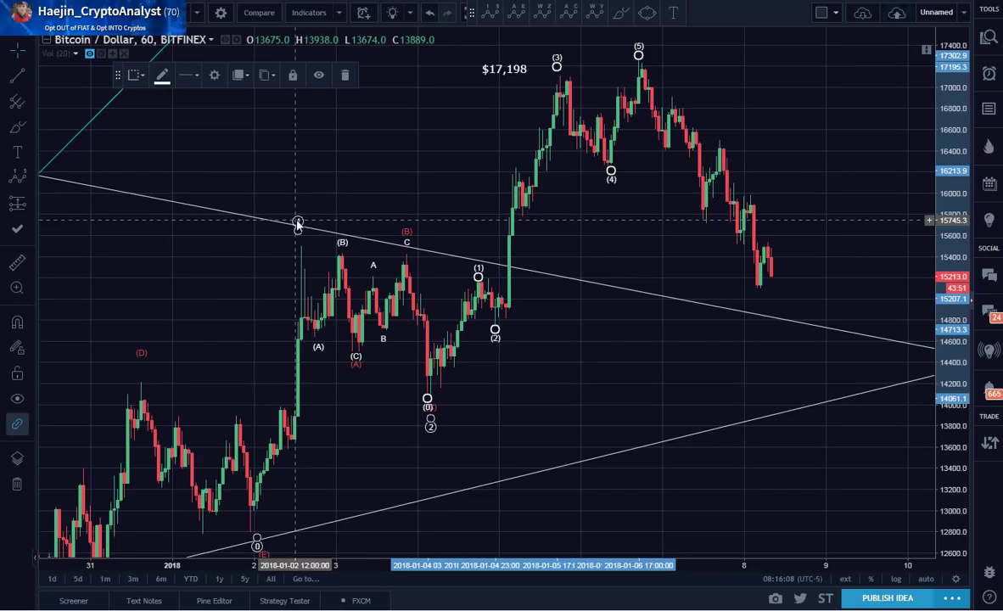
Step: Move the impulse wave's point 3 onto the January 5 peak at about 17,145
click(560, 72)
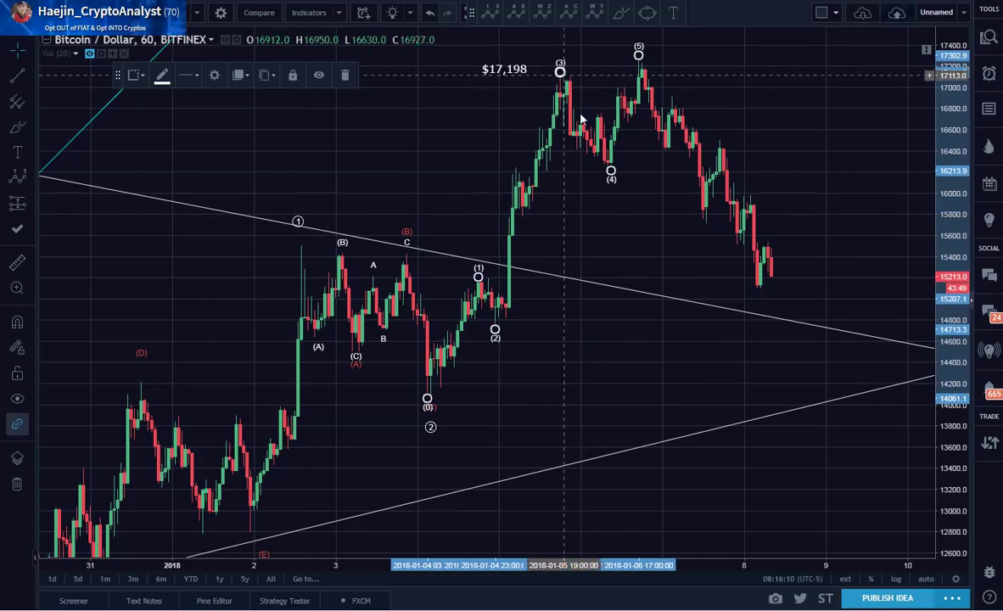
click(589, 353)
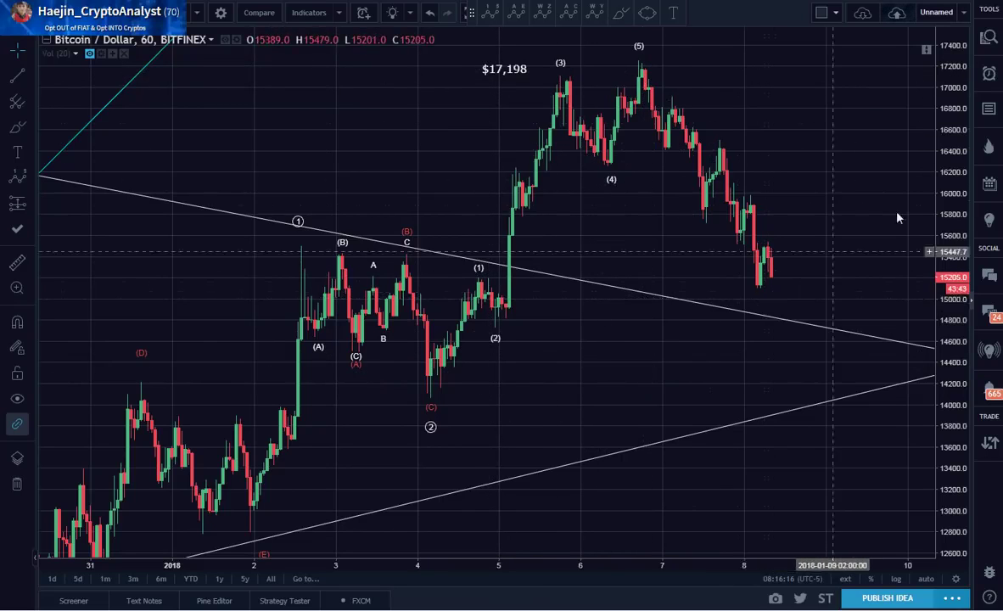
Step: Set the white impulse wave's degree to Miniscule so its labels are plain numbers
drag(954, 170, 833, 305)
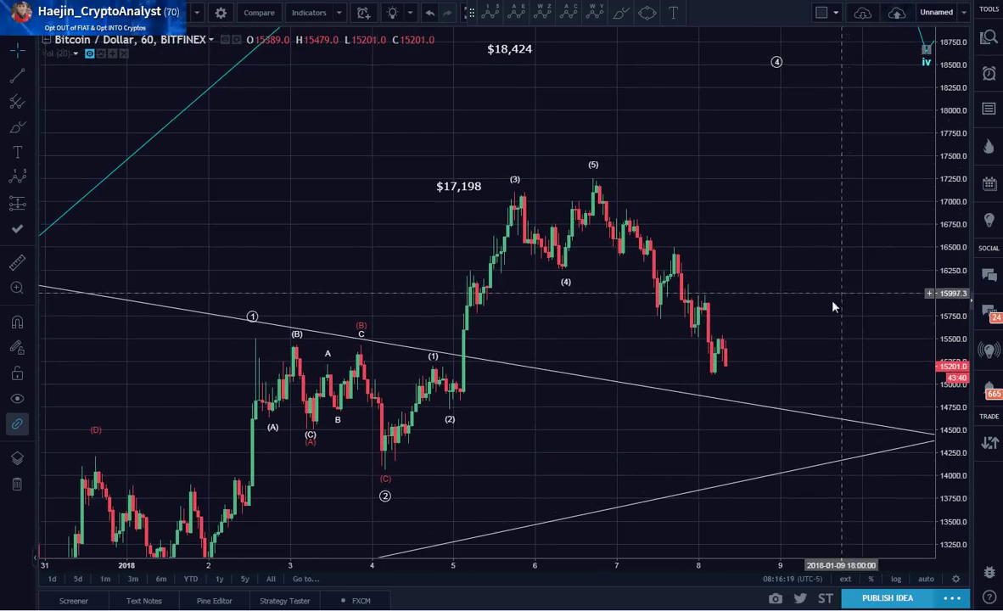
double_click(434, 362)
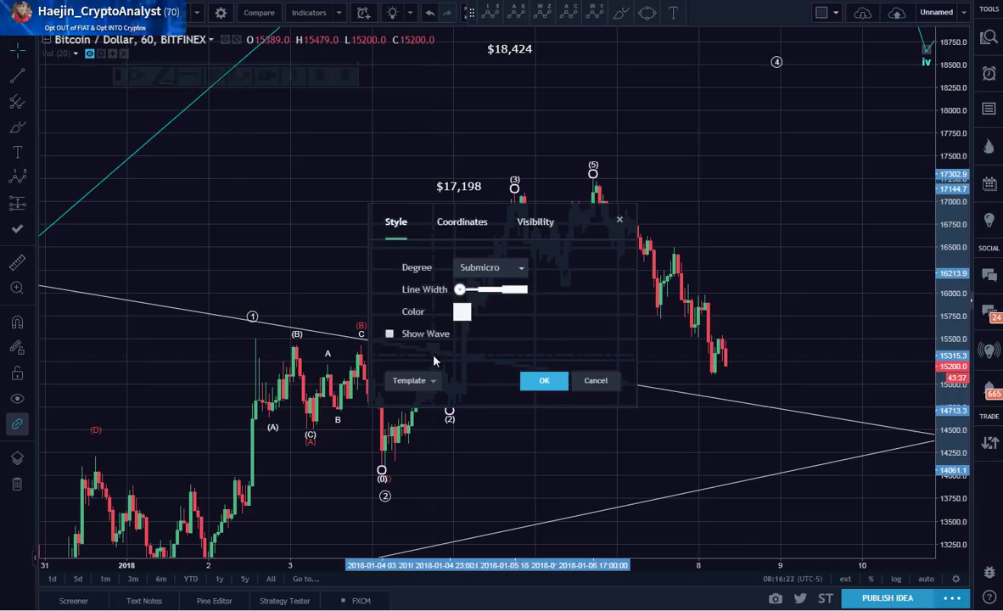
click(488, 267)
click(471, 564)
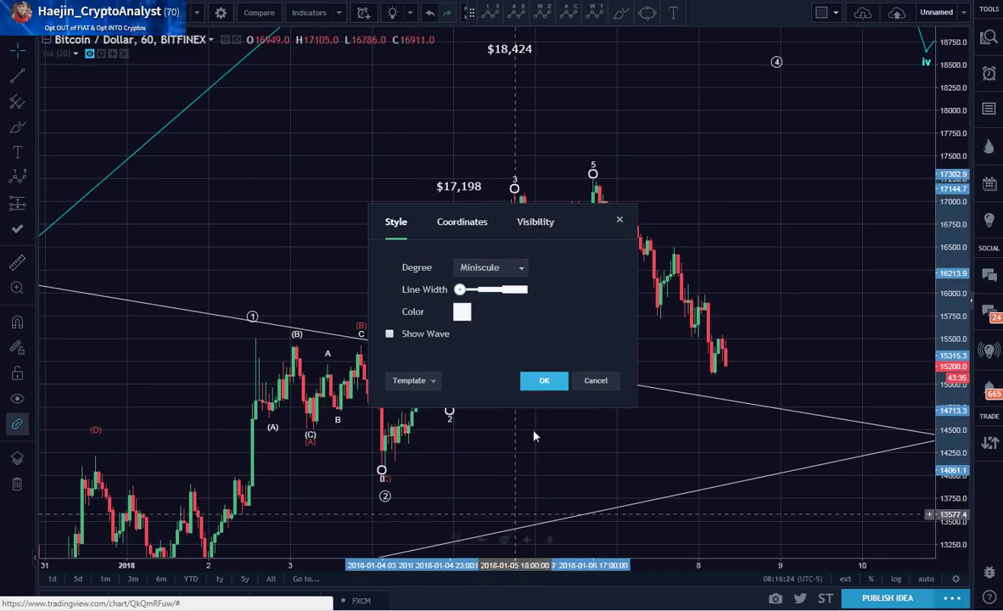
click(544, 380)
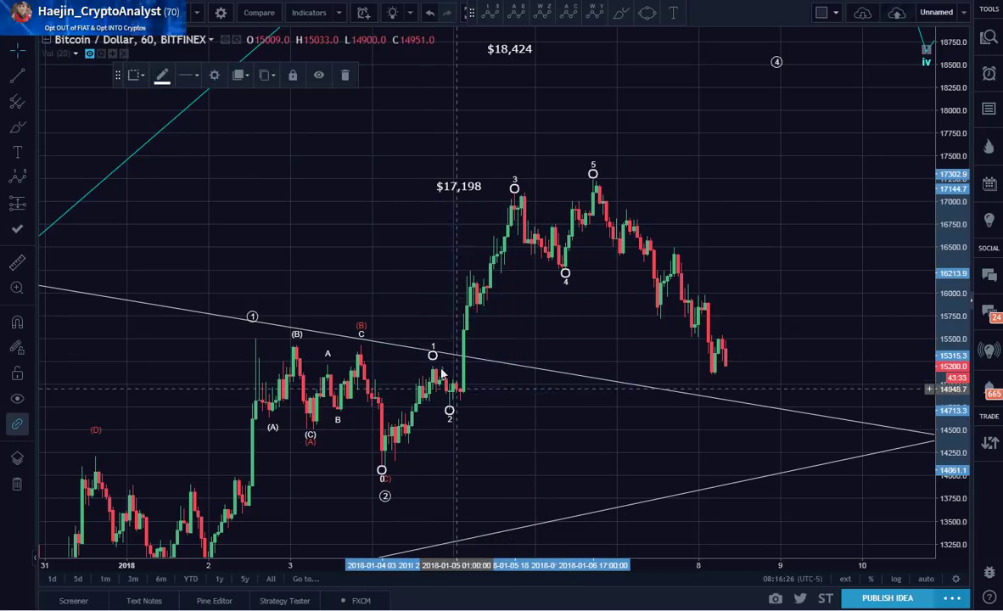
click(416, 424)
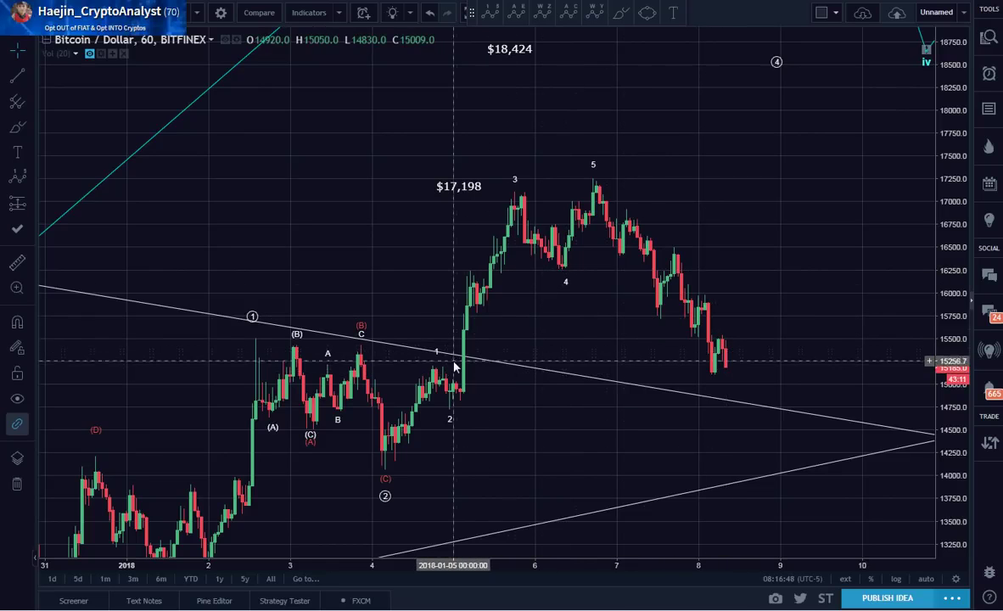
click(387, 481)
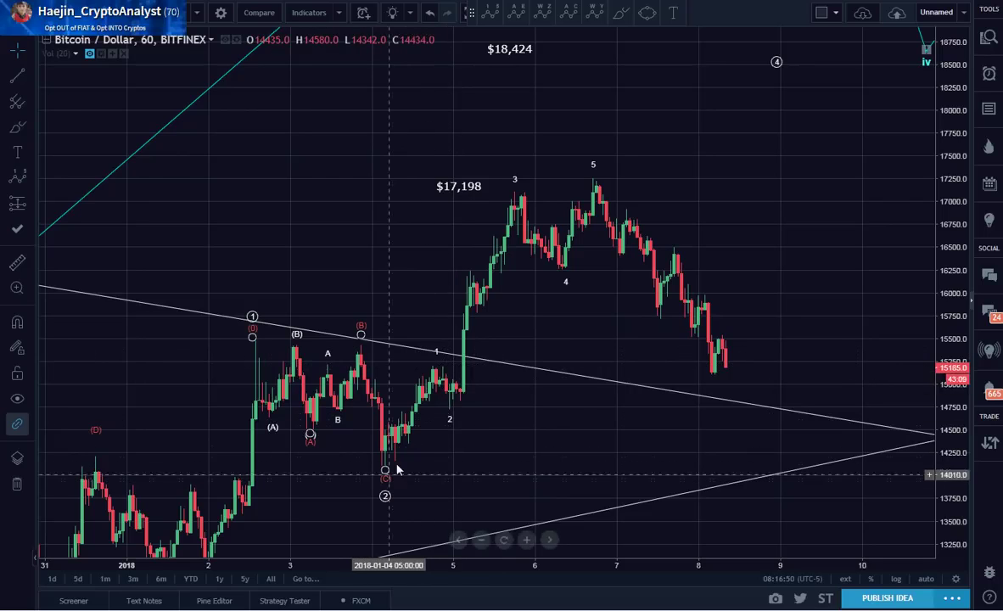
click(532, 177)
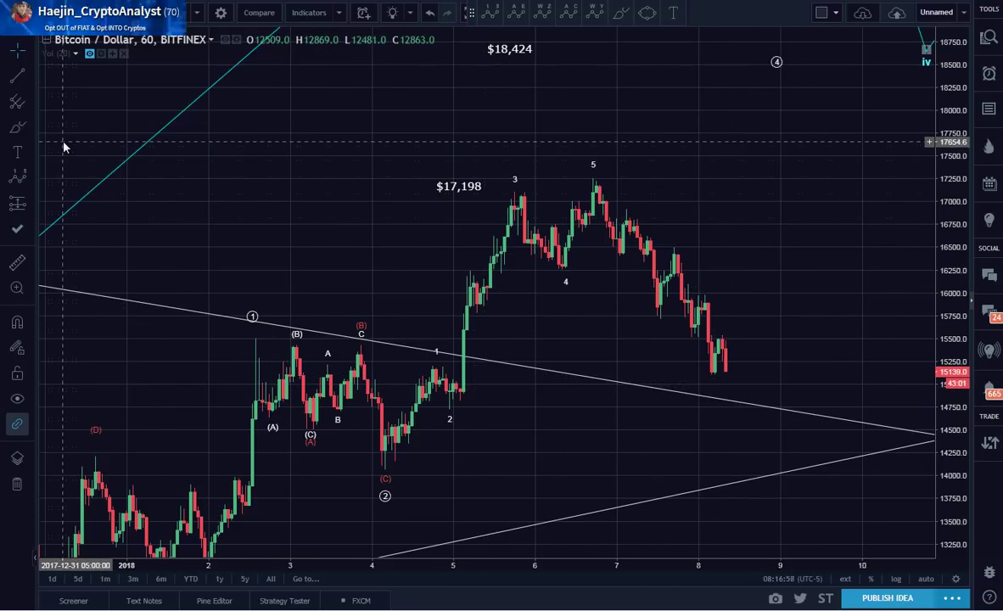
Step: Draw a red Elliott correction wave from the January 6 high with A near 15,682, B near 16,496, C near 14,978, and its wave lines shown
click(16, 180)
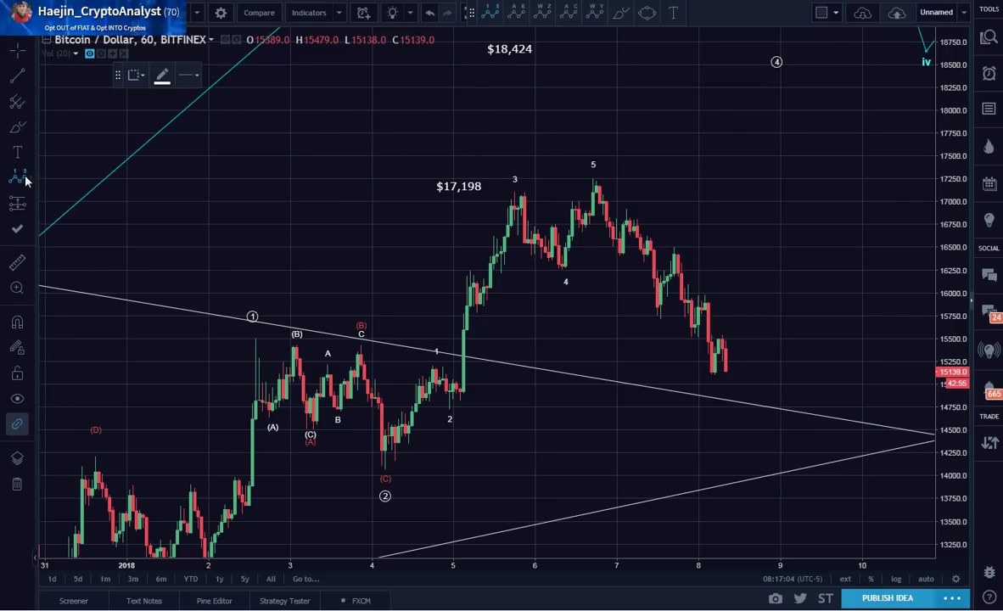
click(31, 181)
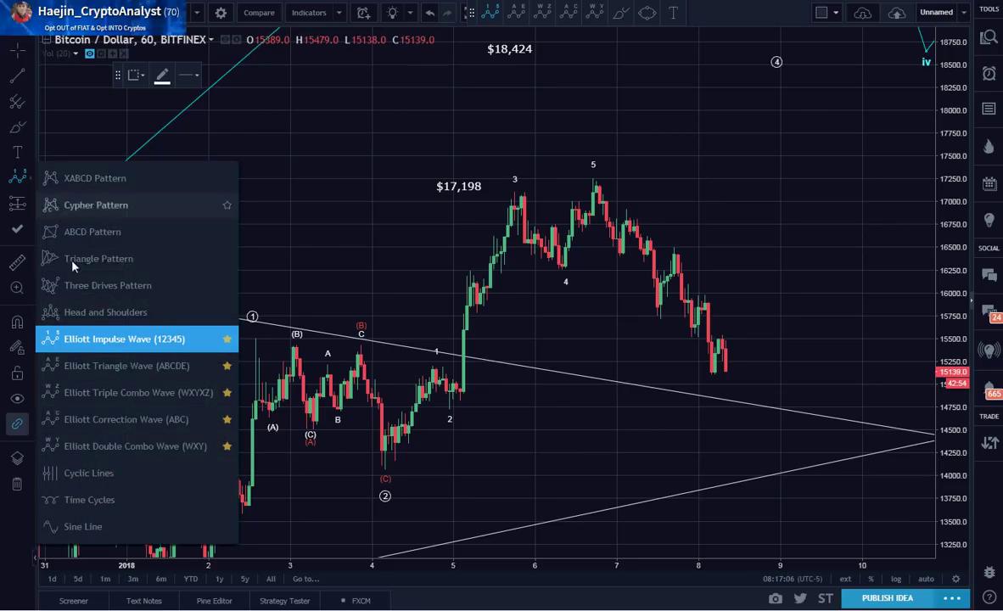
click(104, 427)
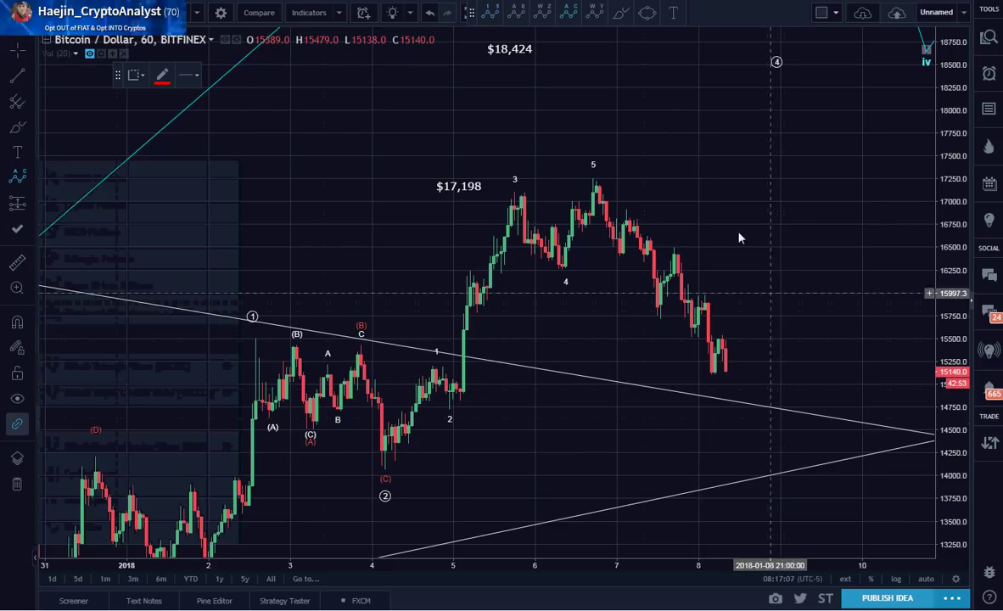
click(596, 180)
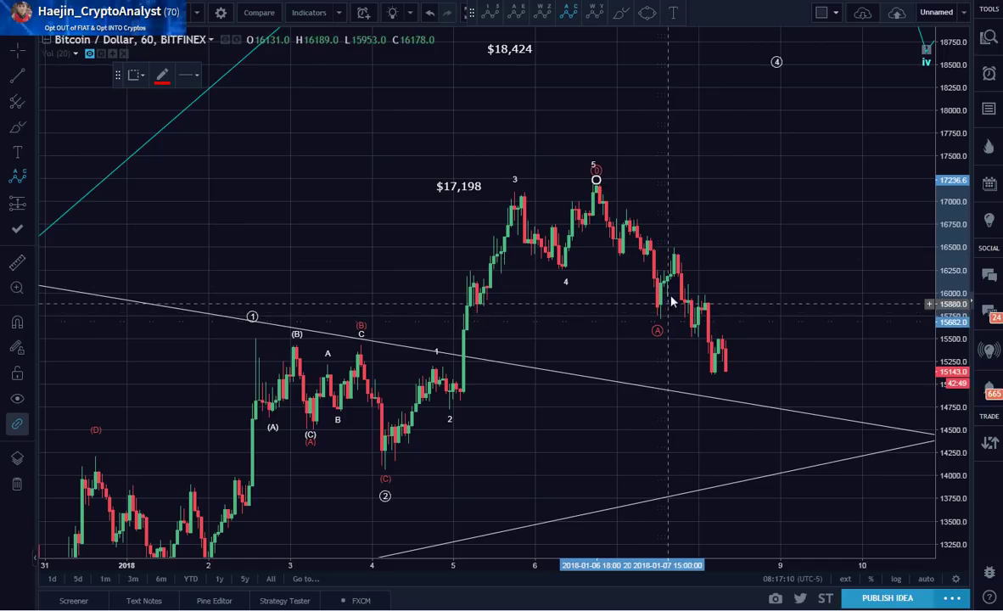
click(675, 255)
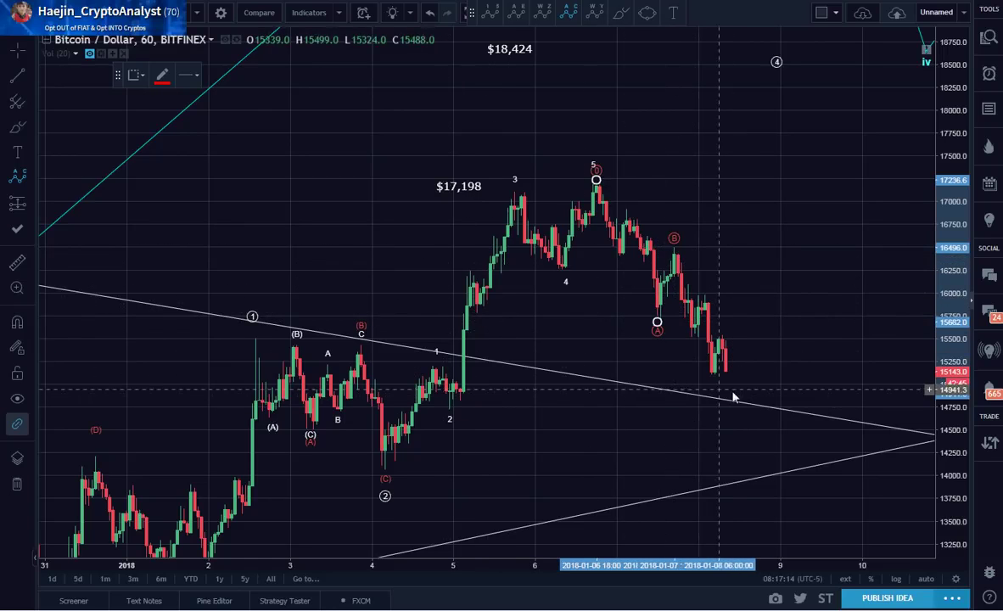
double_click(742, 388)
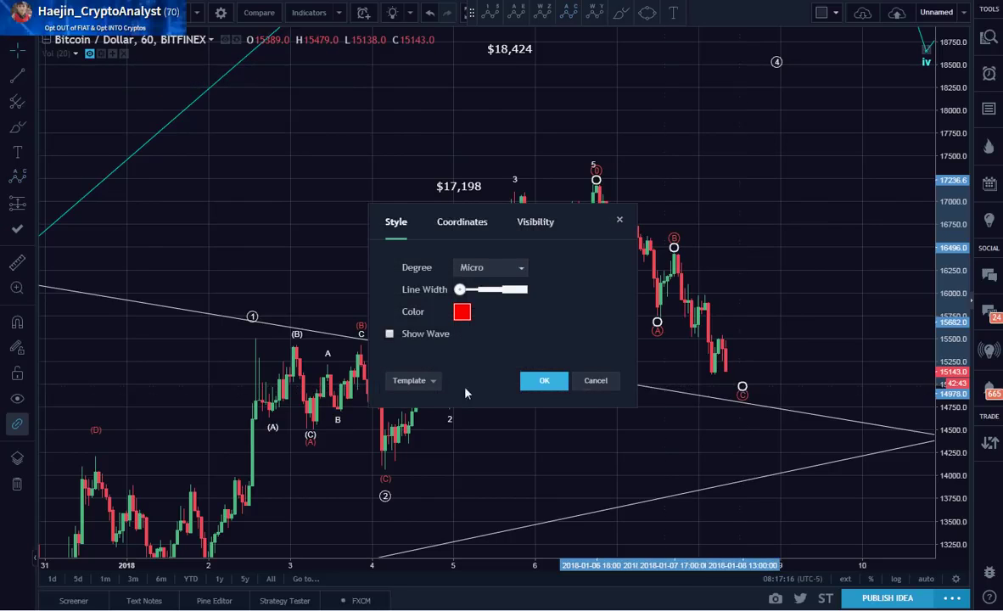
click(526, 380)
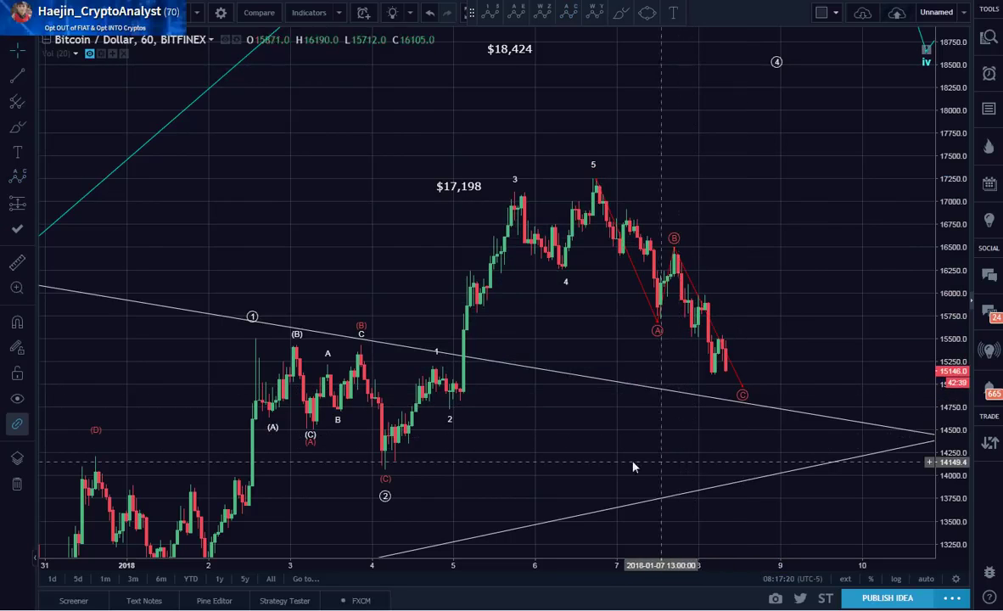
Step: Move the white impulse wave's point 1 down onto the January 4 peak at about 15,183
click(434, 358)
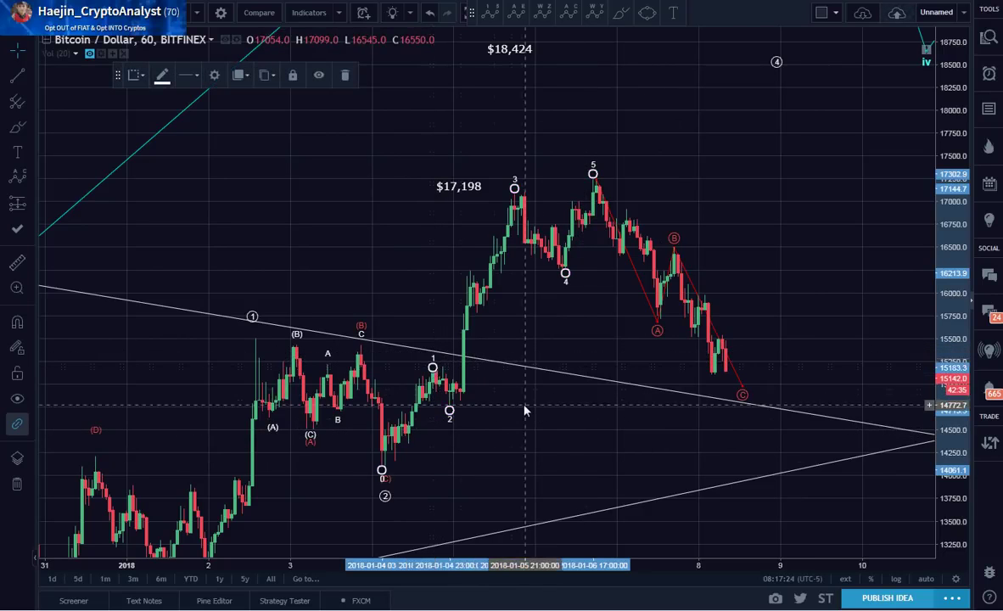
click(551, 416)
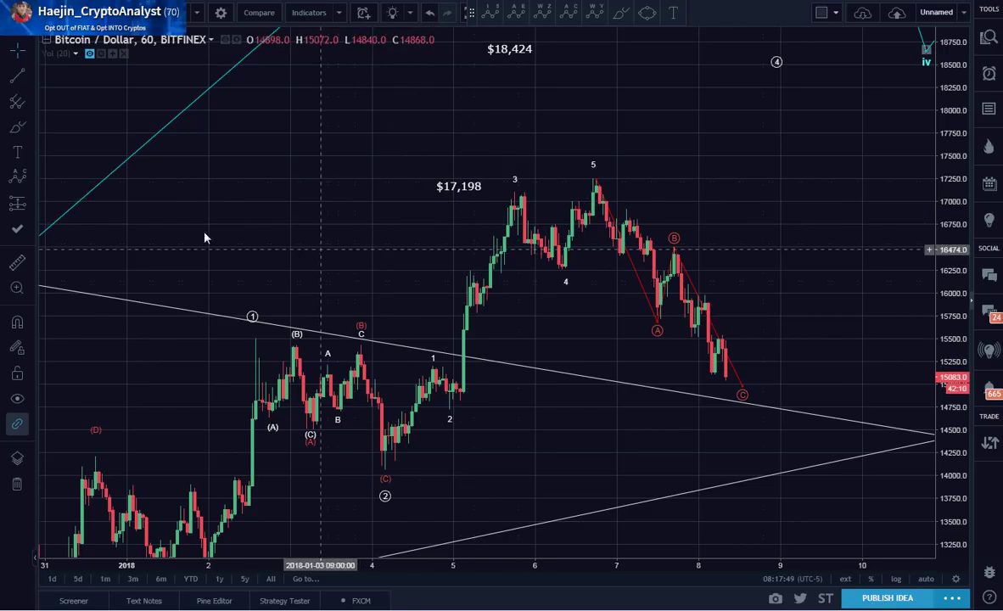
Step: Draw a cyan Elliott impulse wave (12345) from the January 4 low near 14,061 to the January 5 peak near 17,127
click(31, 182)
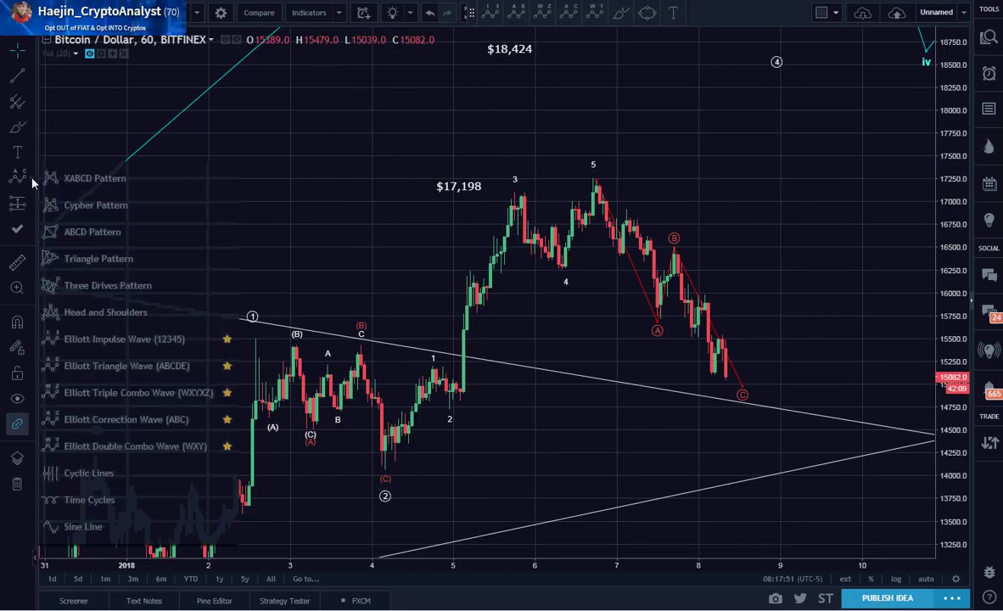
click(135, 338)
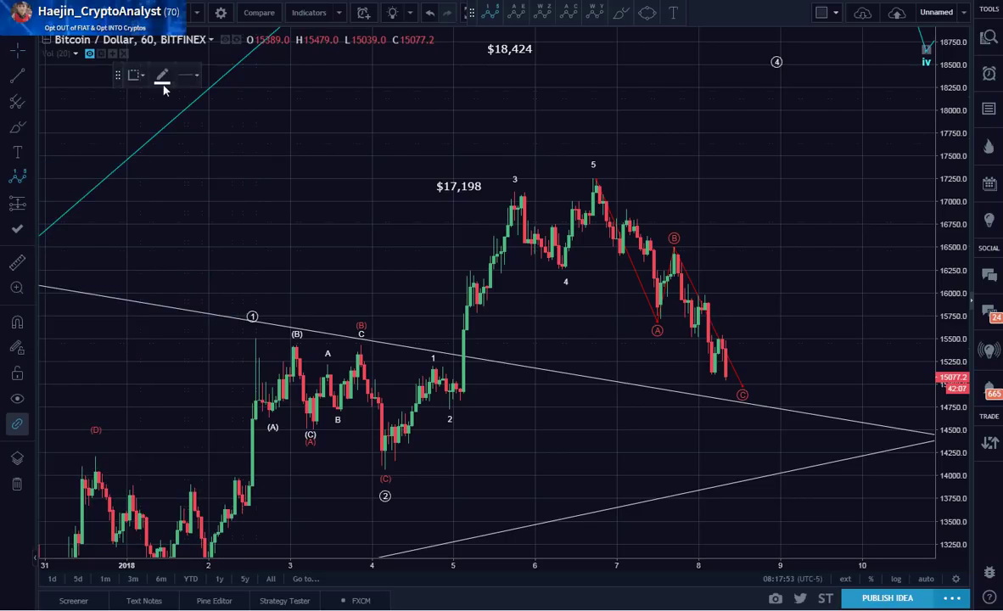
click(161, 74)
click(219, 114)
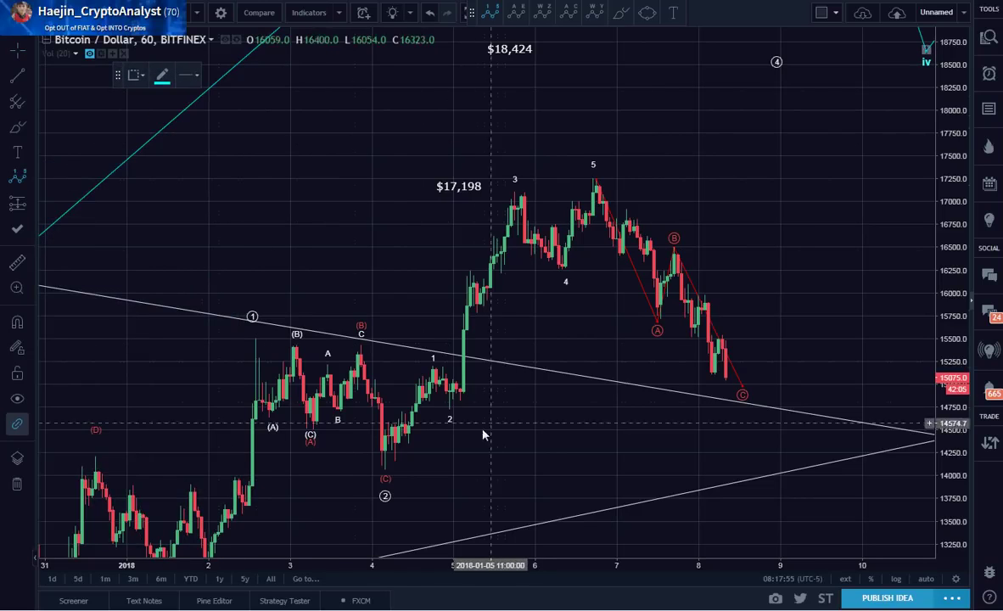
click(382, 470)
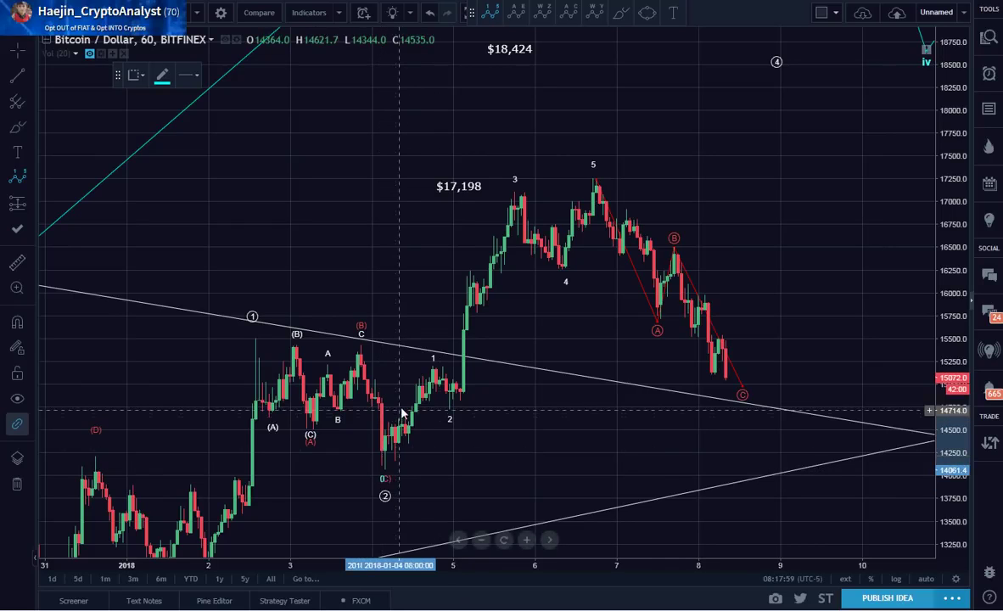
click(401, 404)
click(409, 439)
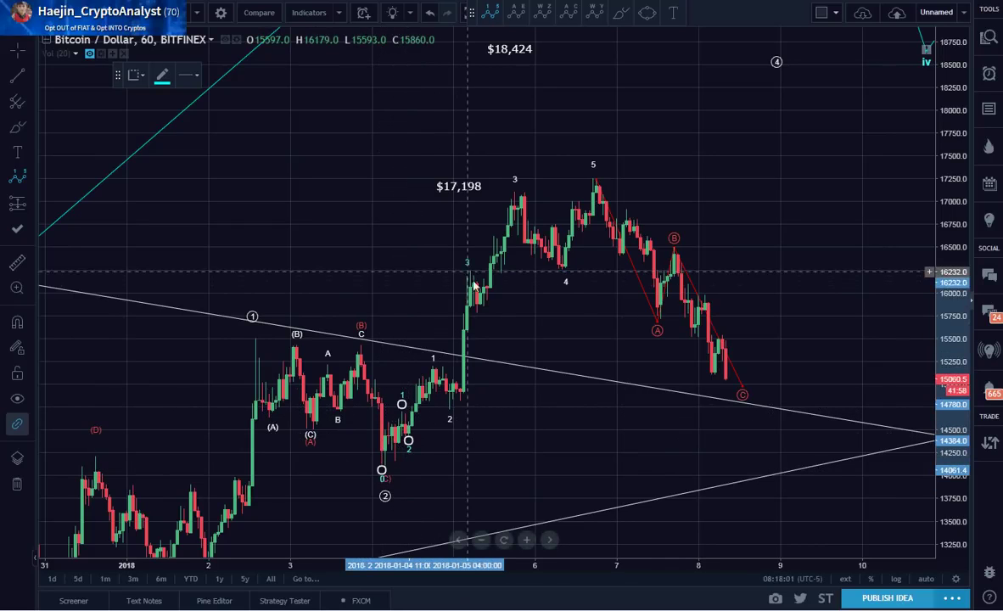
click(466, 271)
click(480, 306)
click(514, 188)
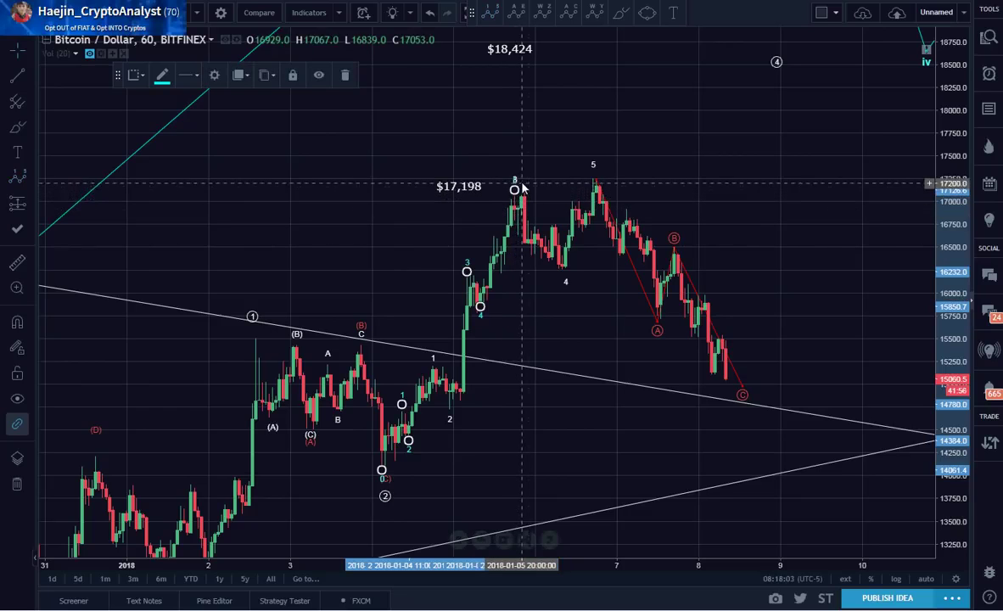
Step: Raise the white wave's point 3 so its label sits above the cyan 5
mouse_move(514, 188)
mouse_down()
mouse_move(515, 166)
mouse_move(515, 188)
mouse_up()
click(548, 343)
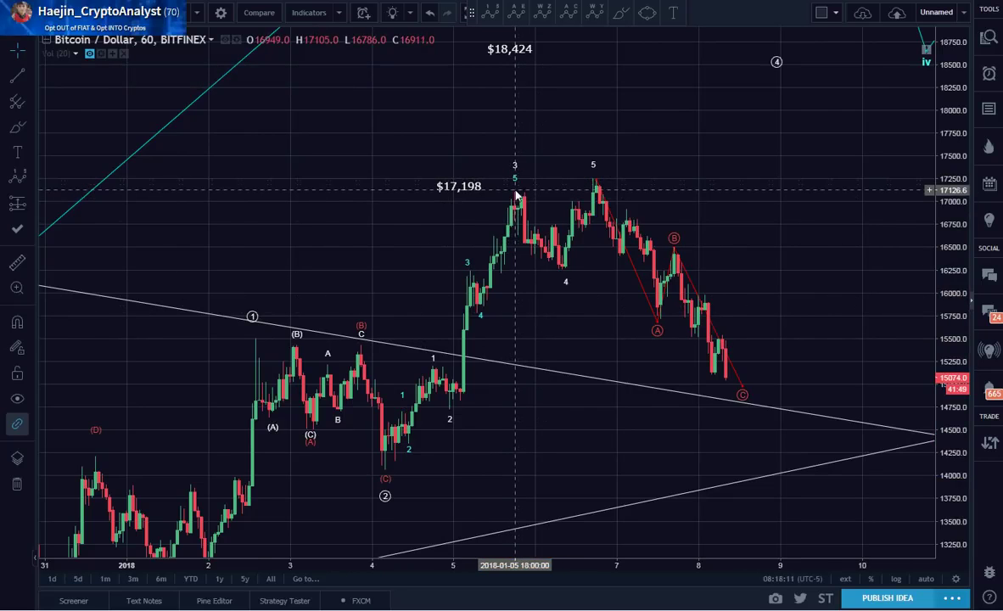
Step: Draw an Elliott correction wave (ABC) from the January 5 high near 17,105 with A near 16,195, B near 17,259 and C near 14,985
click(34, 178)
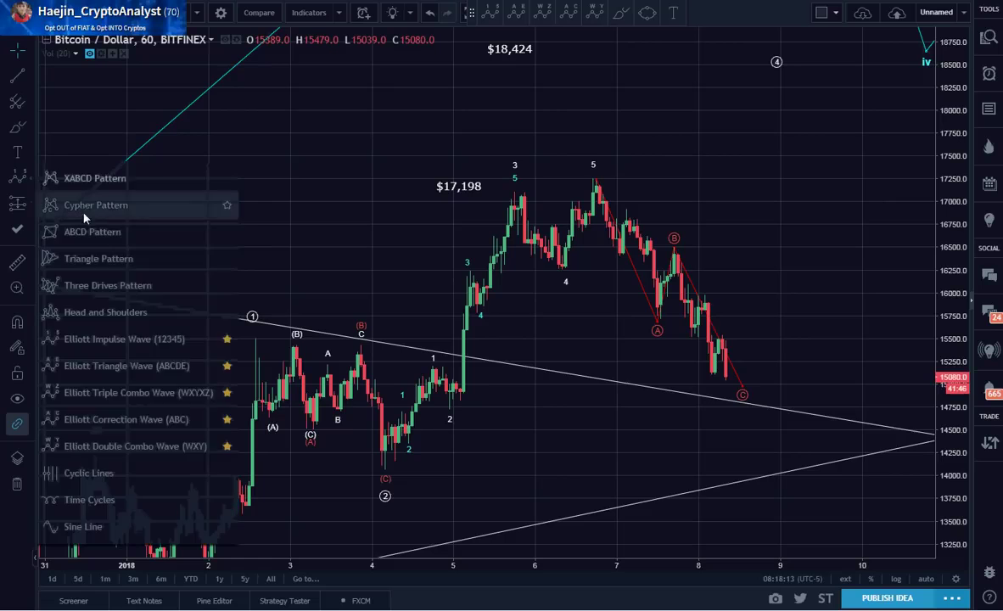
click(127, 387)
click(523, 199)
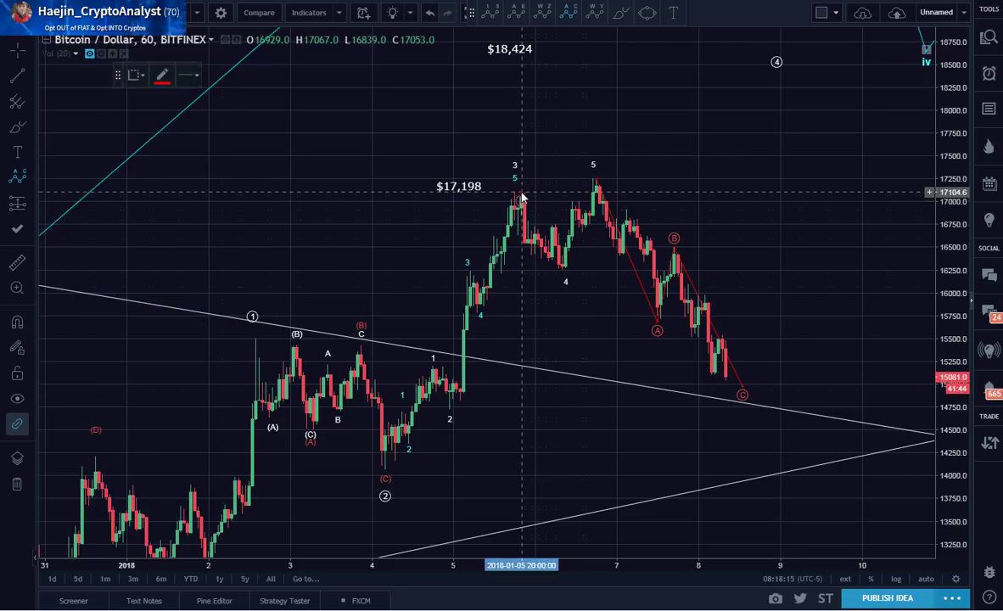
click(555, 275)
click(585, 168)
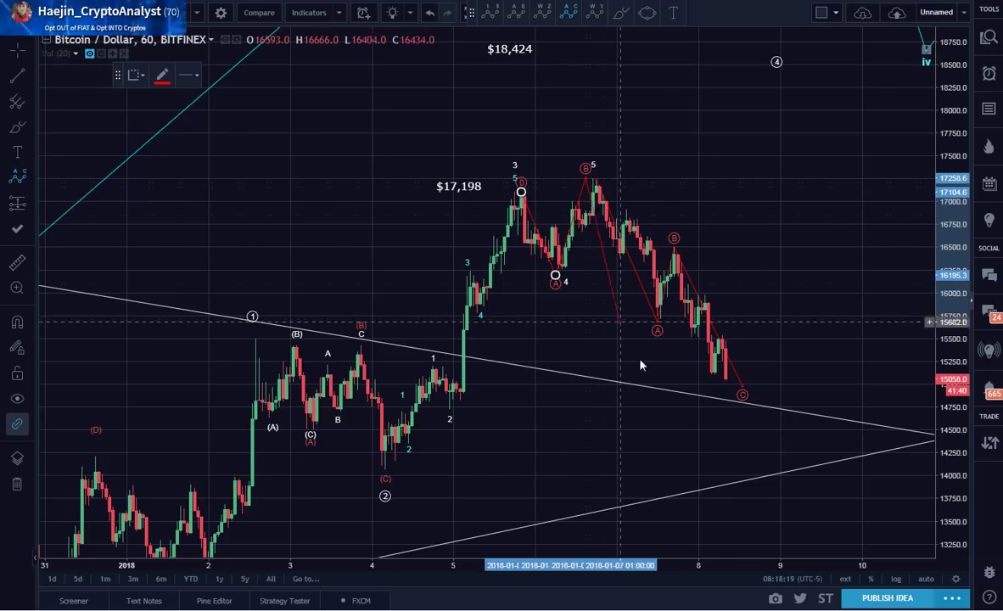
click(687, 387)
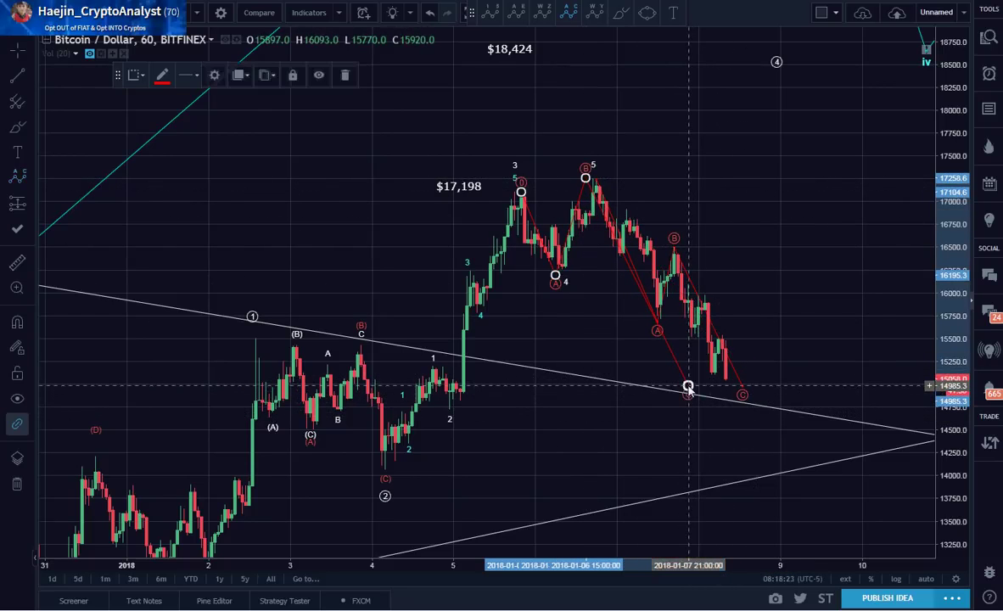
Step: Recolour the new correction wave from the January 5 high purple
click(161, 74)
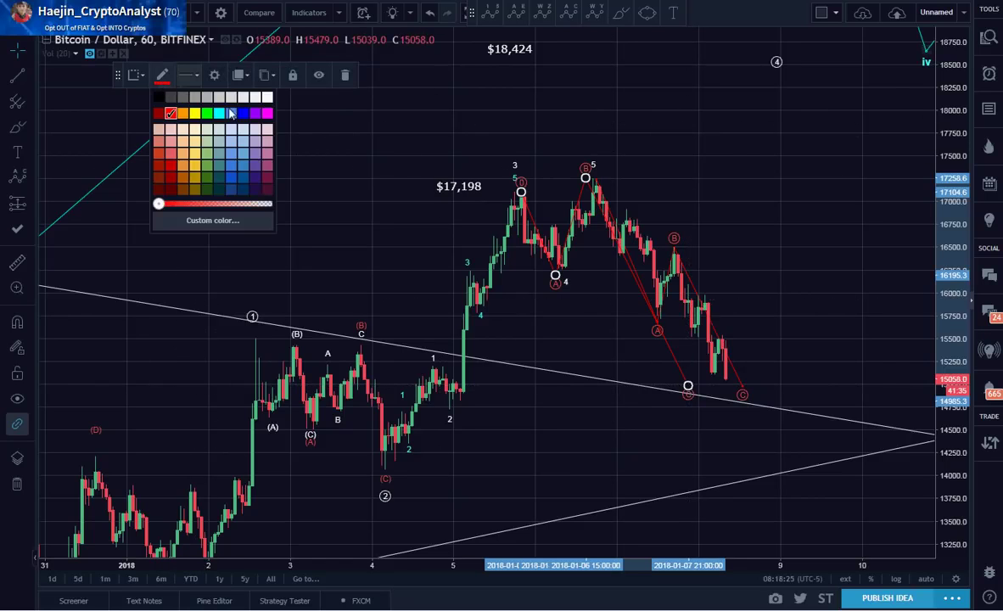
click(253, 113)
click(735, 165)
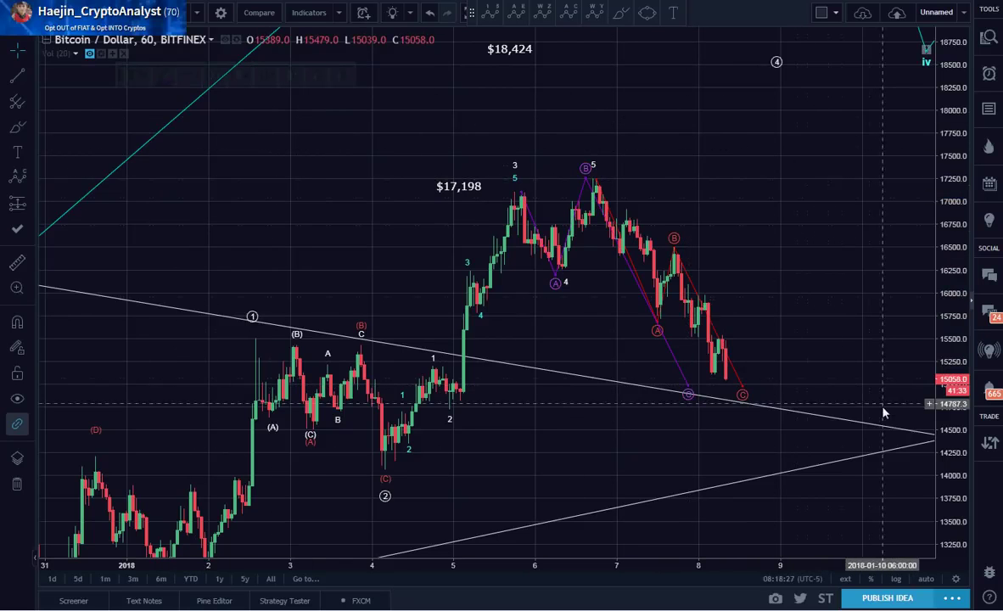
Step: Shift point A of the red correction wave slightly later in time, directly beneath its B
drag(656, 330, 674, 329)
click(552, 269)
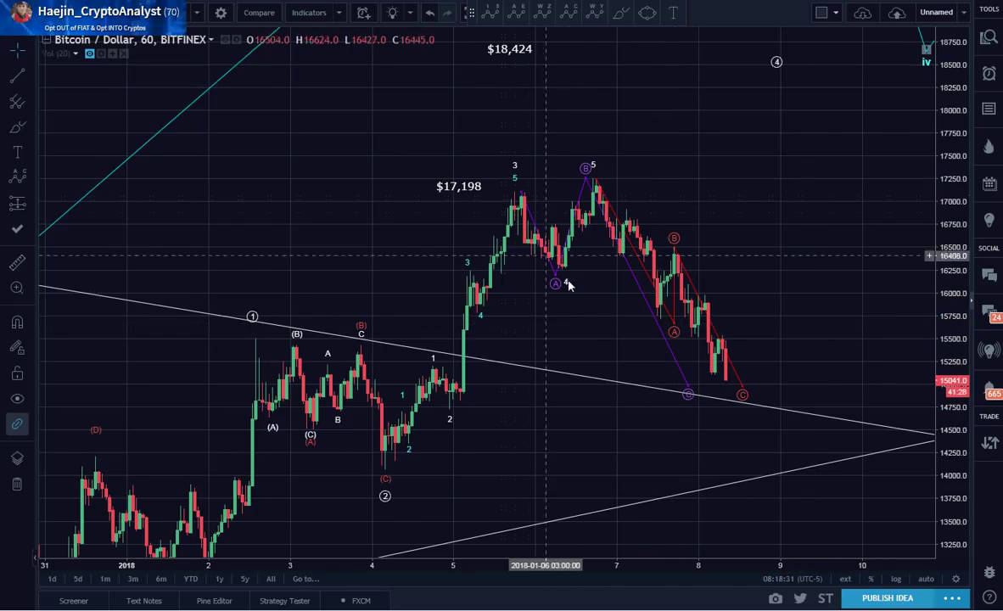
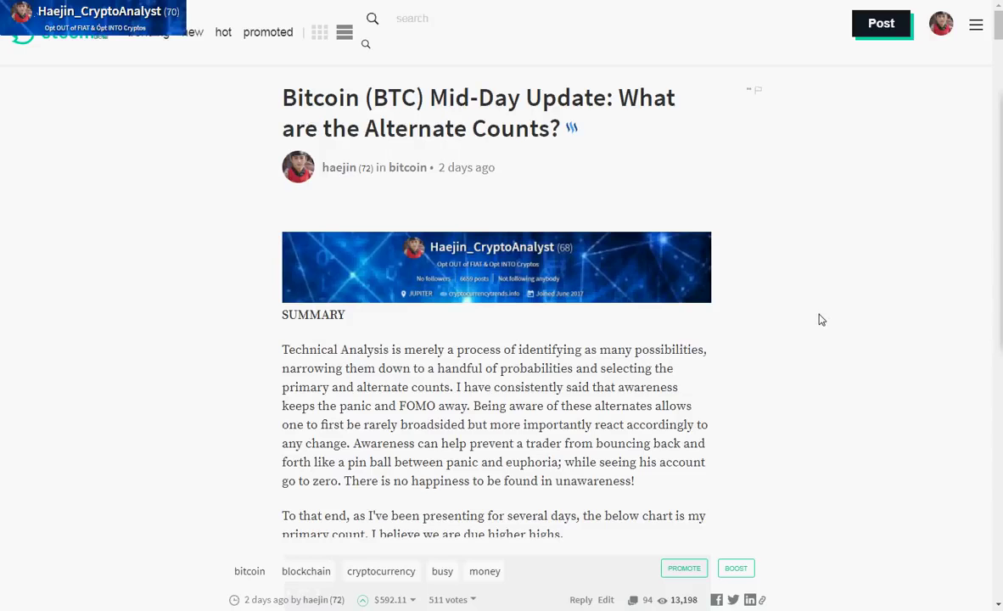
Step: In the Steemit post on alternate Bitcoin counts, enlarge and examine the primary count chart, and close it
scroll(819, 318, down, 4)
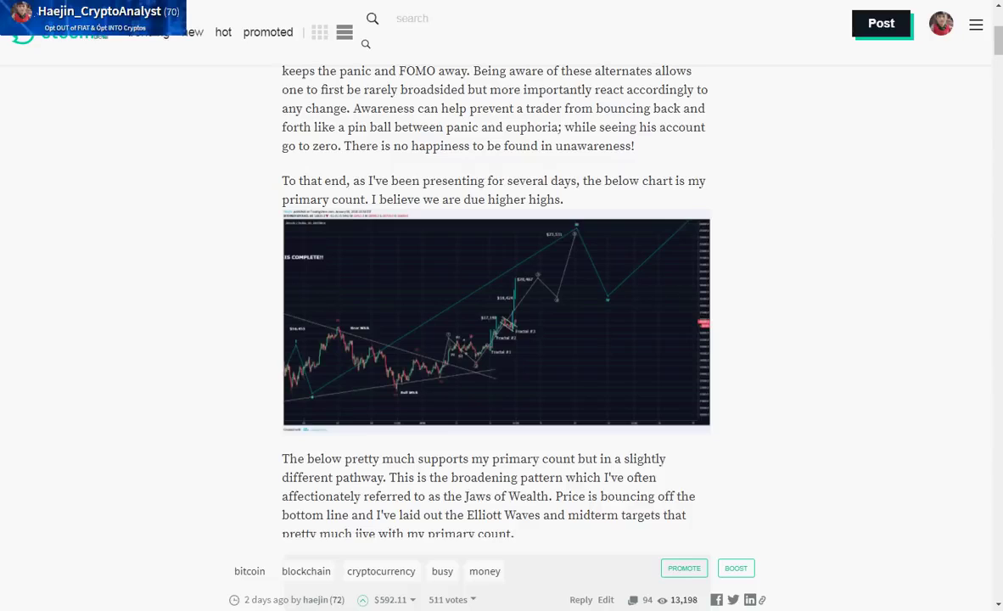
scroll(496, 323, up, 1)
click(606, 330)
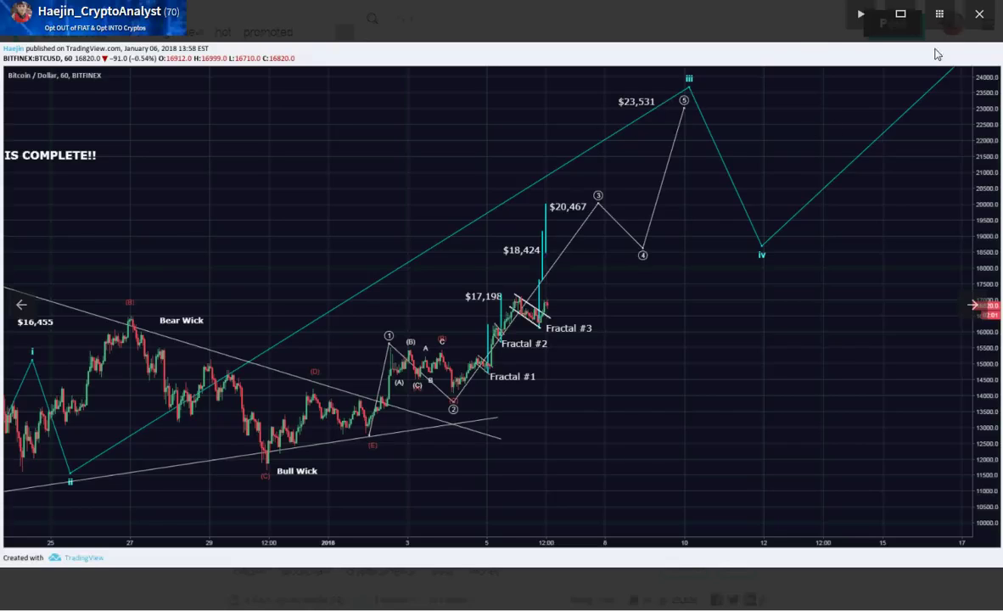
click(785, 32)
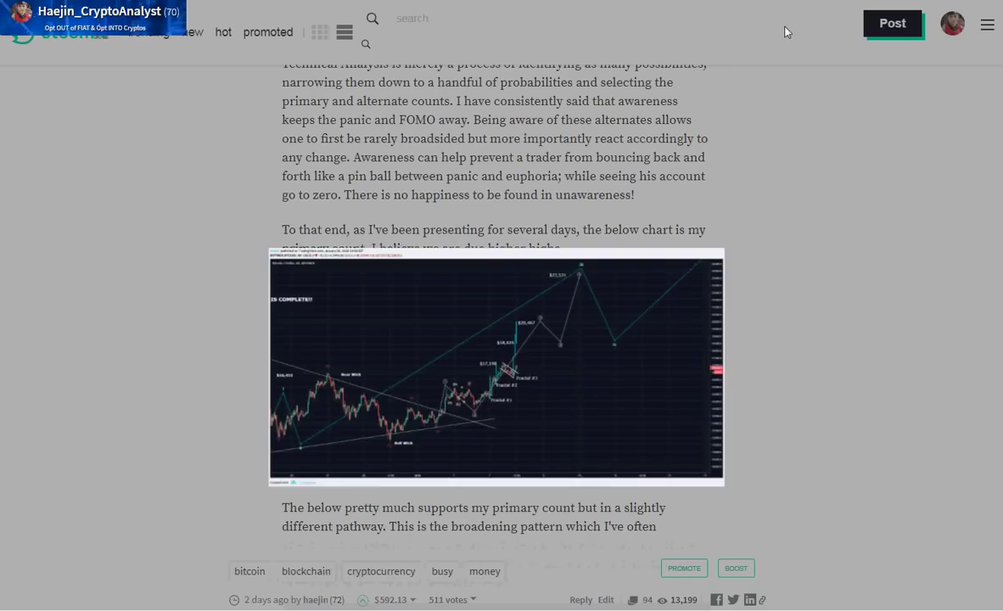
Step: Enlarge the post's broadening-pattern (Jaws of Wealth) chart and the alternate count chart with the $8,350 target to examine them
scroll(814, 207, down, 5)
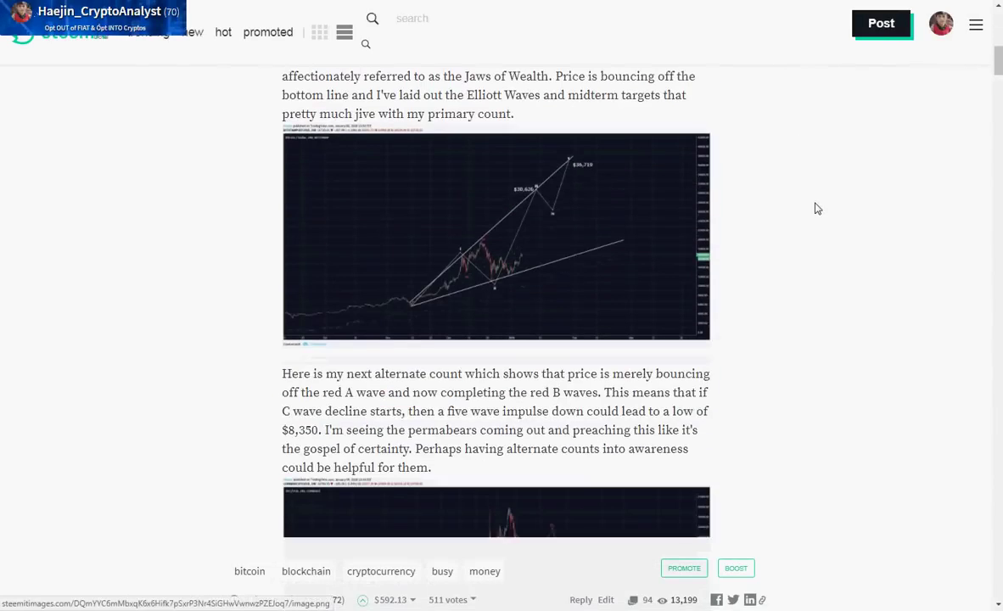
click(594, 254)
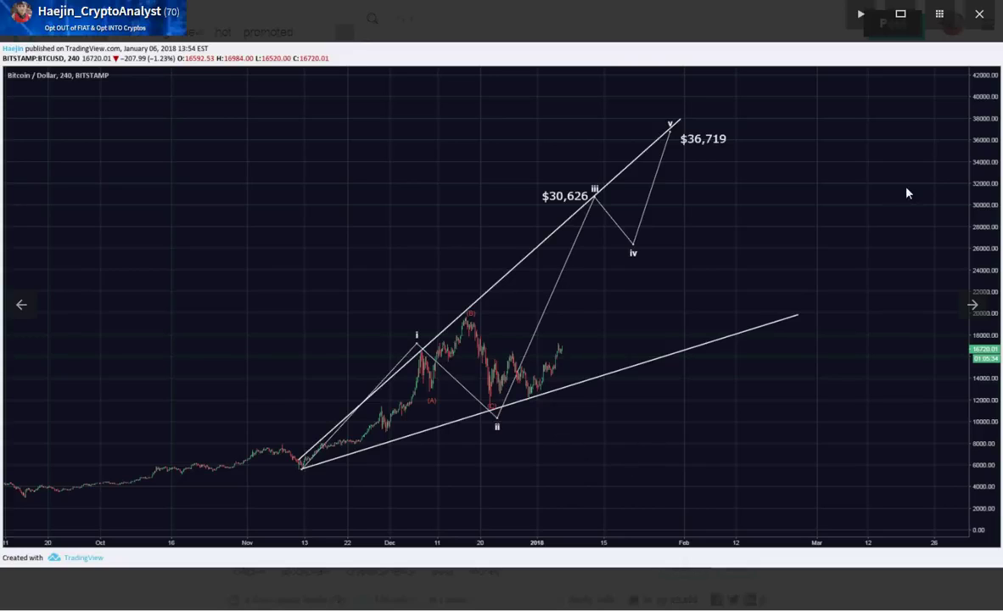
click(767, 21)
scroll(843, 188, down, 4)
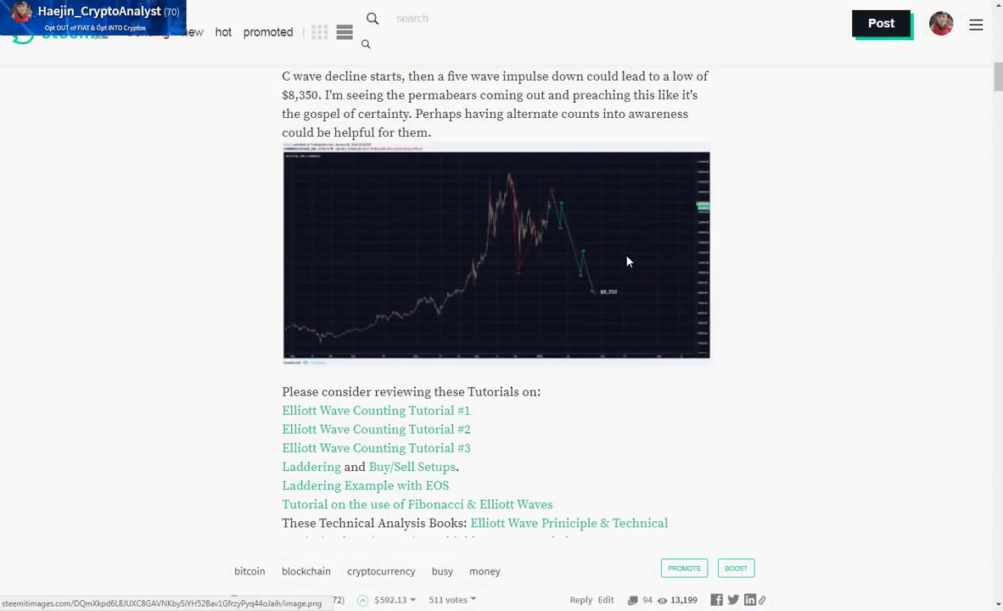
click(681, 252)
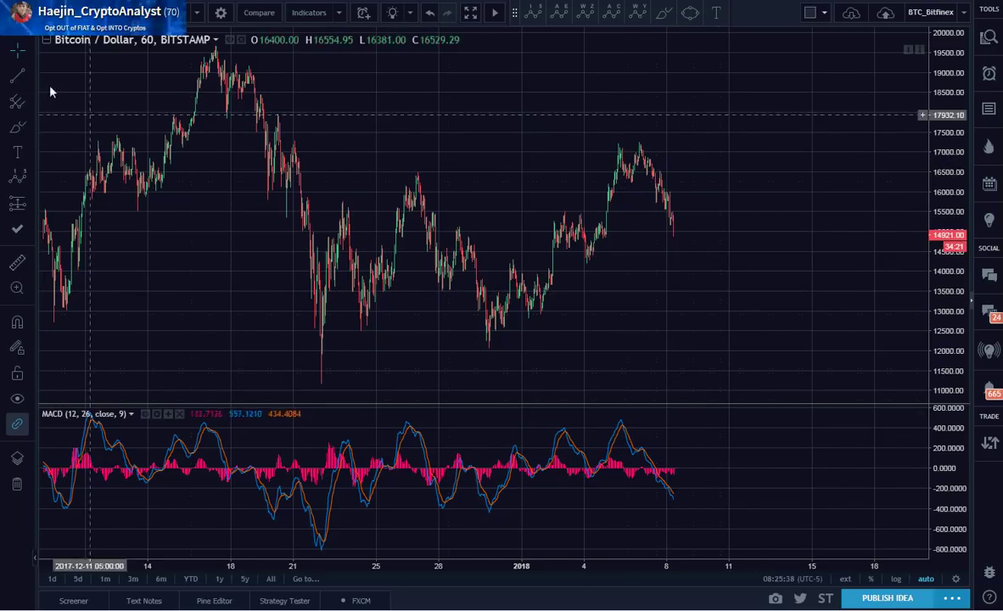
Step: On TradingView's 60-minute BITSTAMP chart, draw a rising trend line beneath the MACD lows from December 22 near -808 to January 9 near -17
click(18, 76)
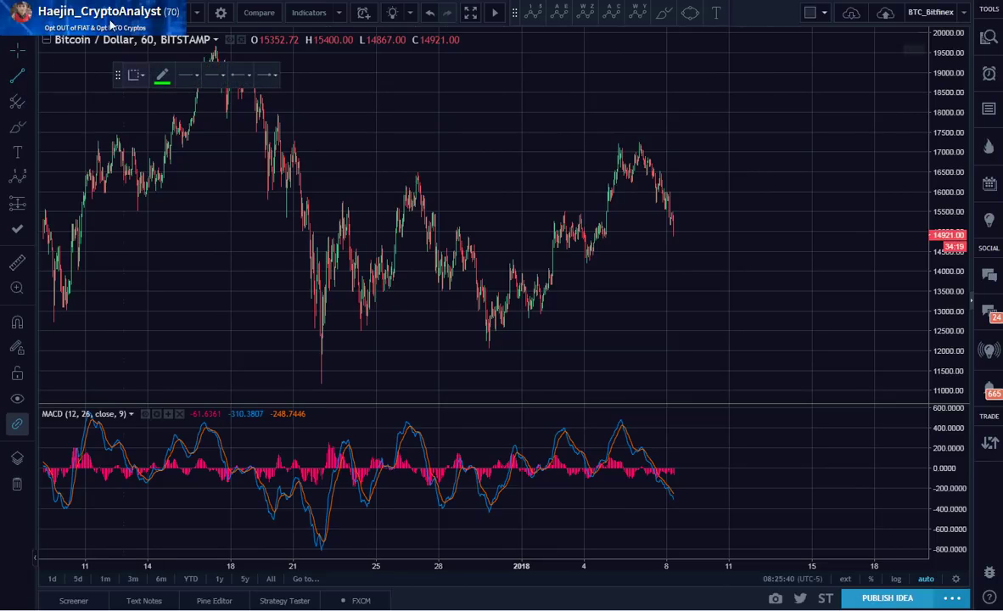
click(321, 550)
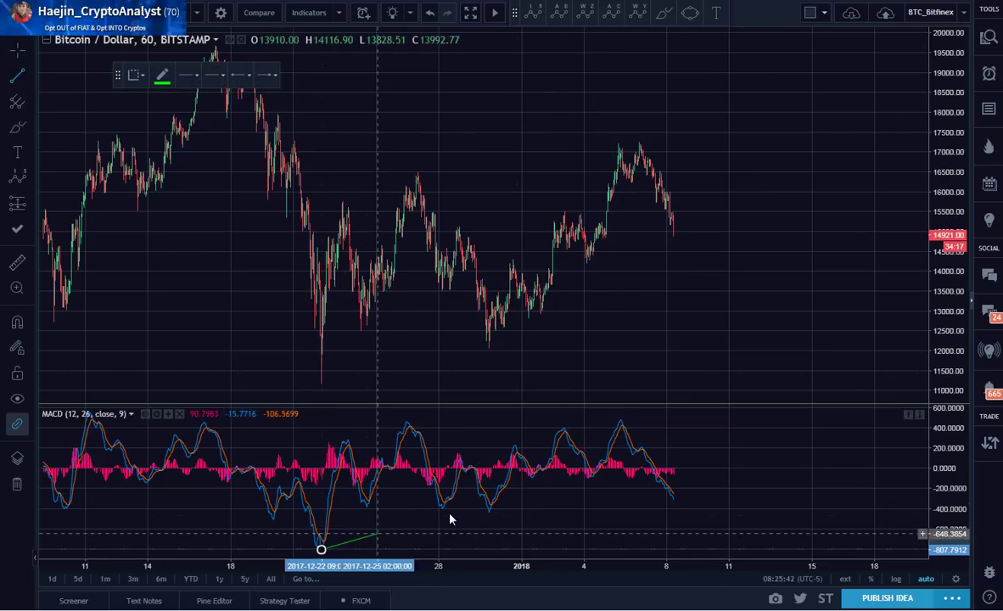
click(703, 469)
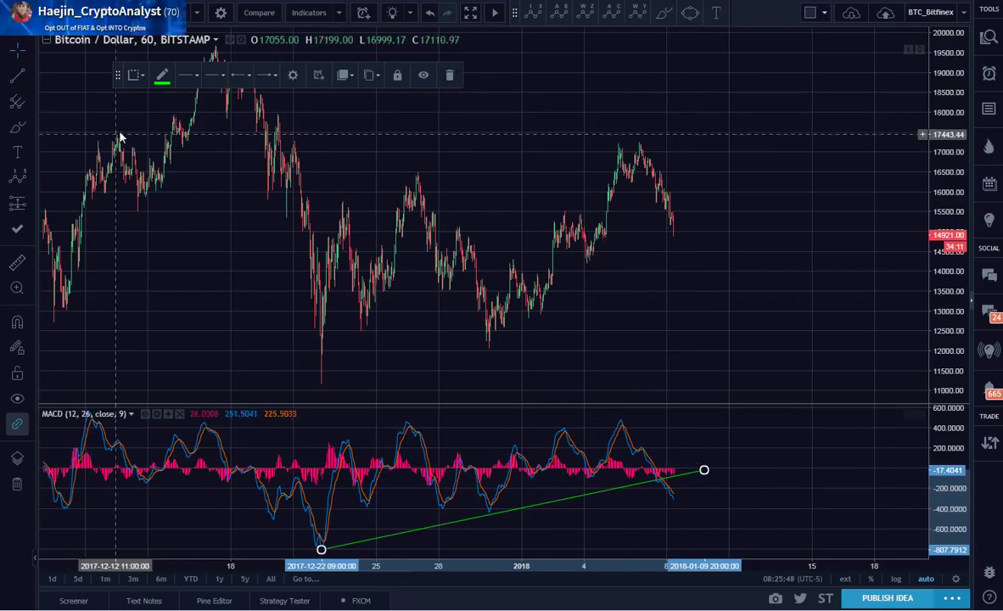
Step: Draw a rising trend line under the price lows from December 29 near 11,782 to January 11 near 15,742
key(alt+t)
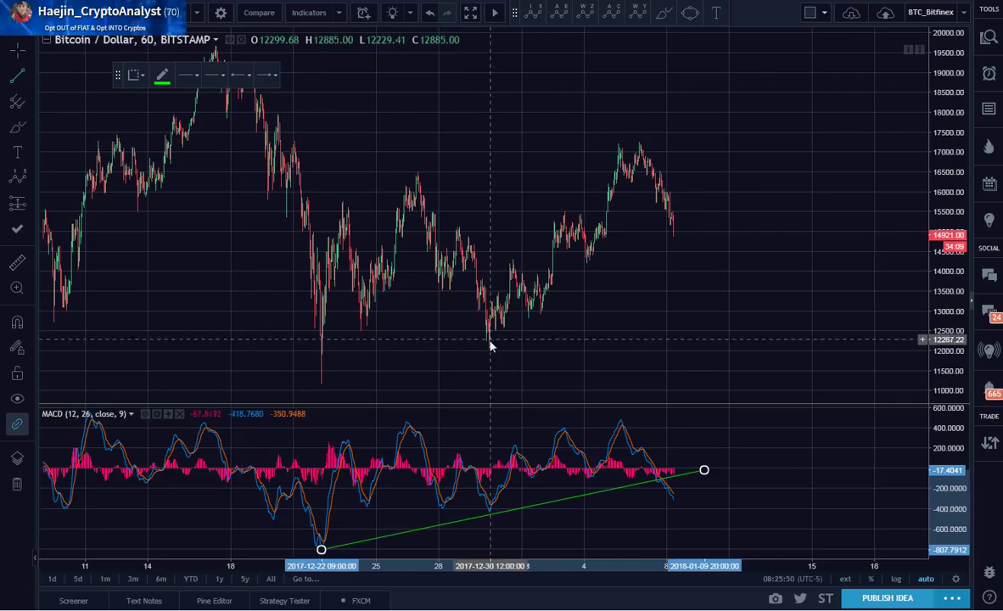
click(321, 385)
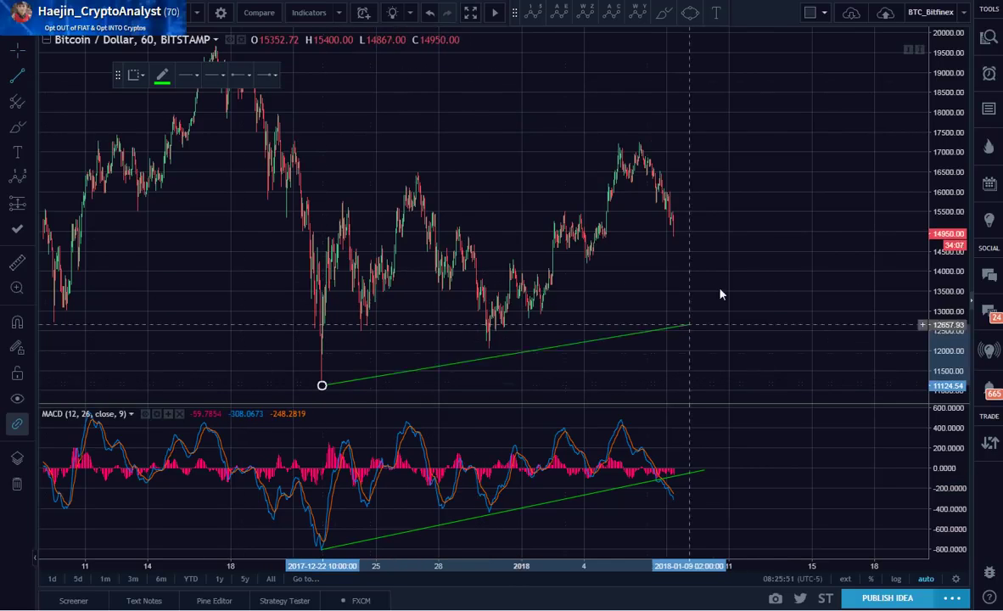
click(735, 209)
drag(323, 385, 459, 363)
drag(737, 208, 732, 203)
click(779, 317)
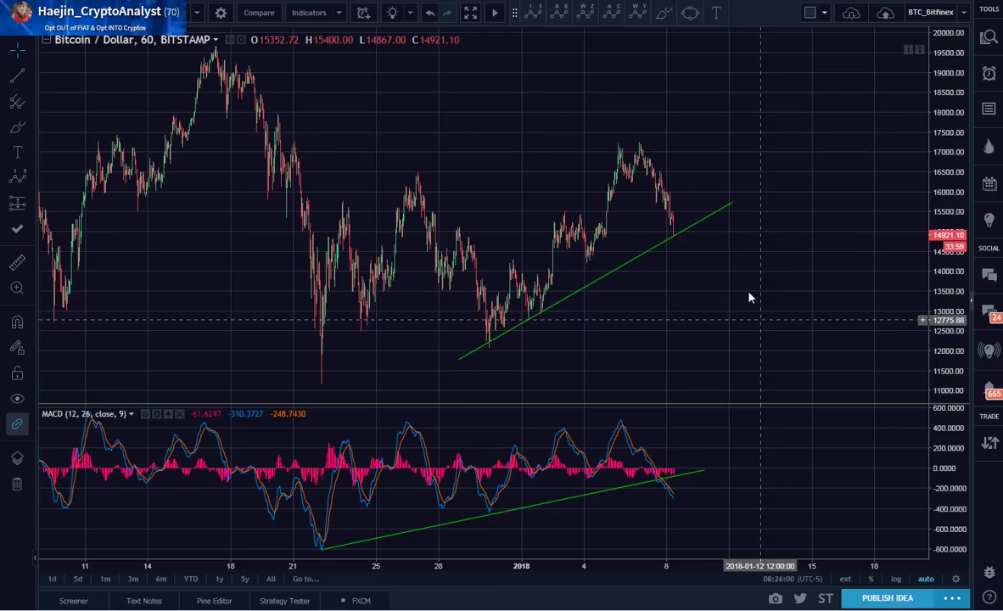
Step: Recolour both the price trend line and the MACD trend line white
click(711, 217)
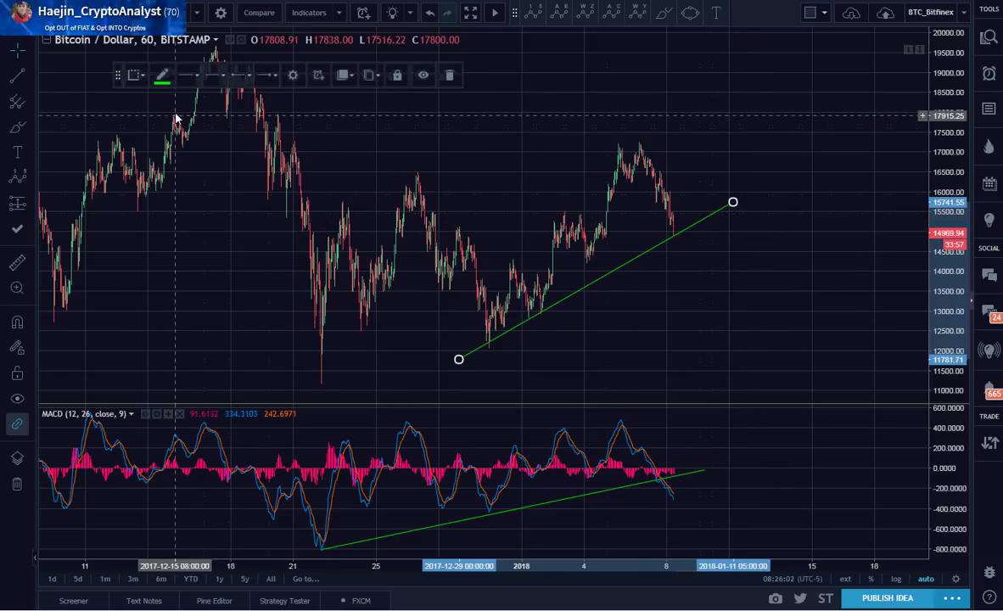
click(162, 76)
click(267, 99)
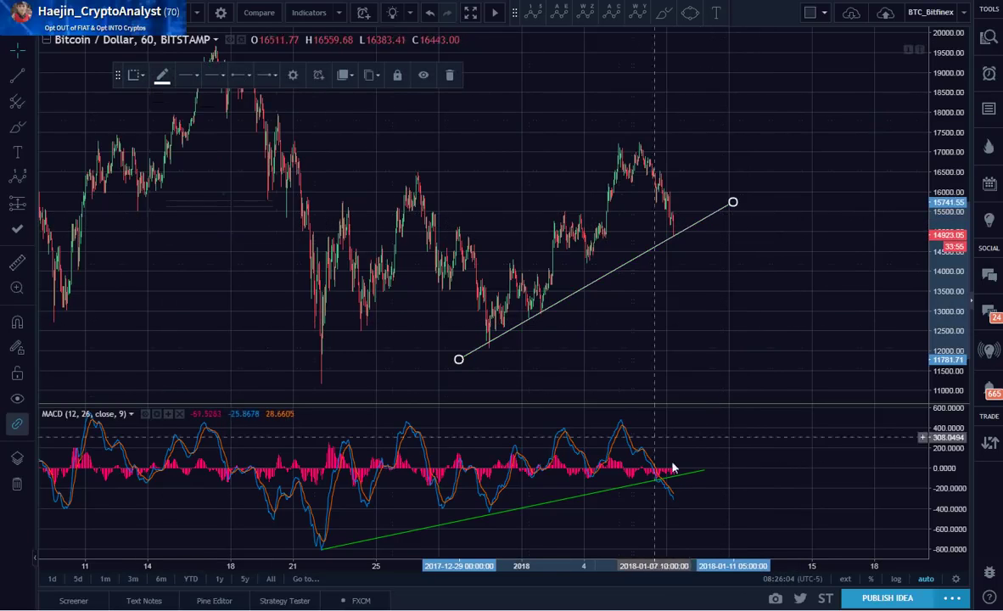
click(687, 472)
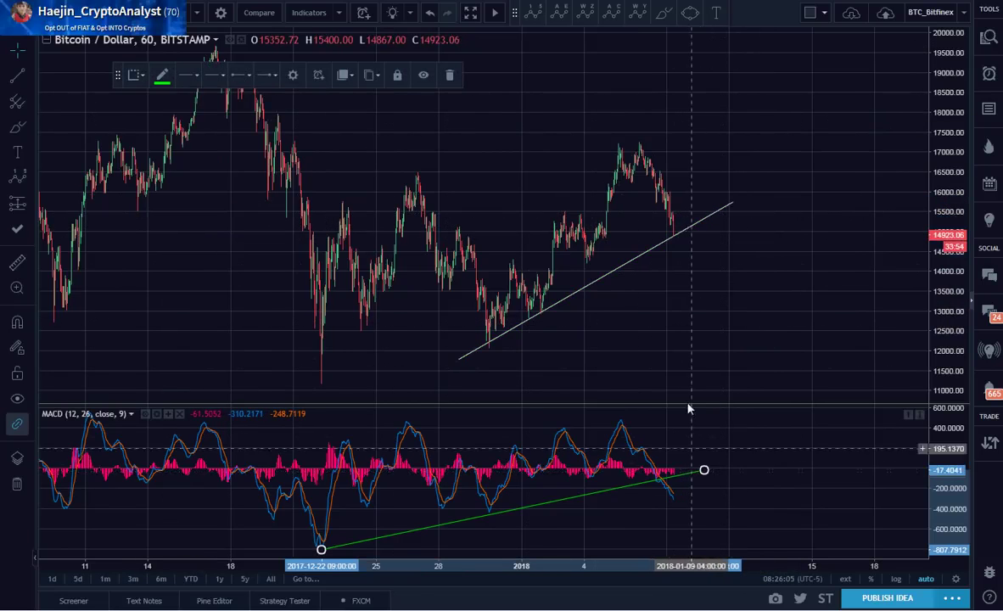
click(161, 75)
click(254, 100)
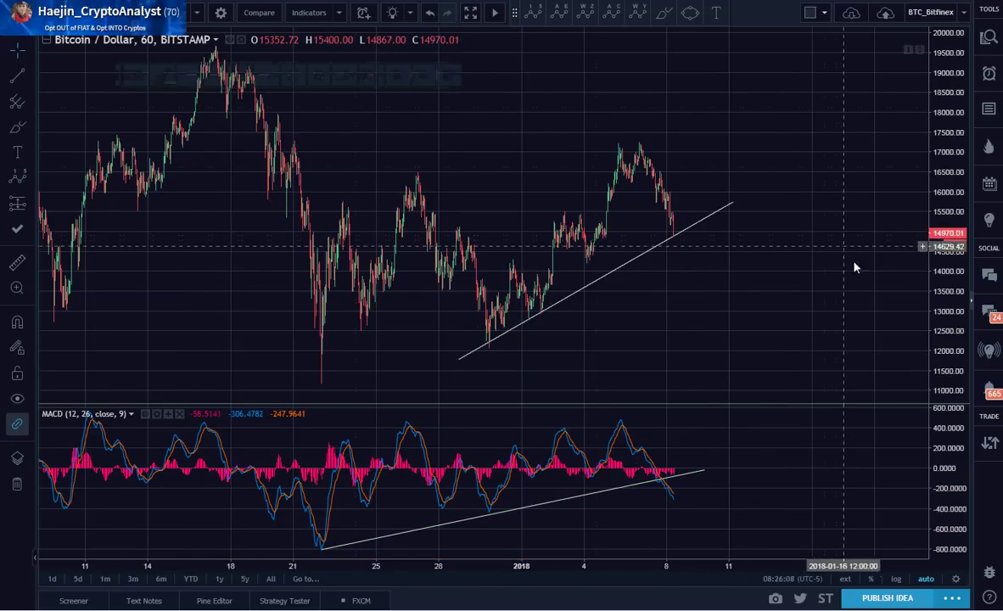
click(848, 320)
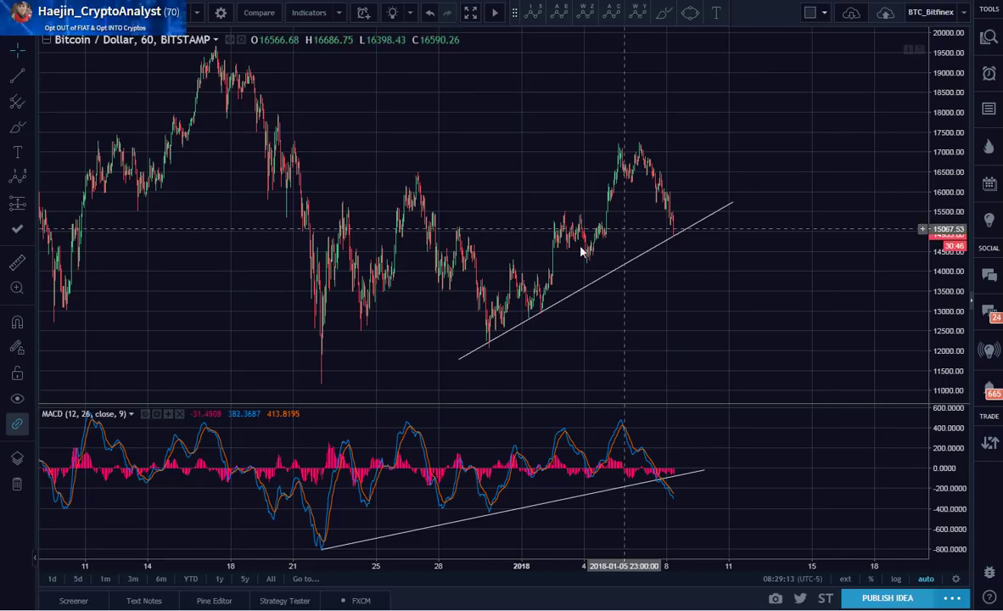
Step: Lower the start of the price trend line to about 11,630 on December 29 so it follows the lows
click(459, 359)
drag(461, 367, 462, 366)
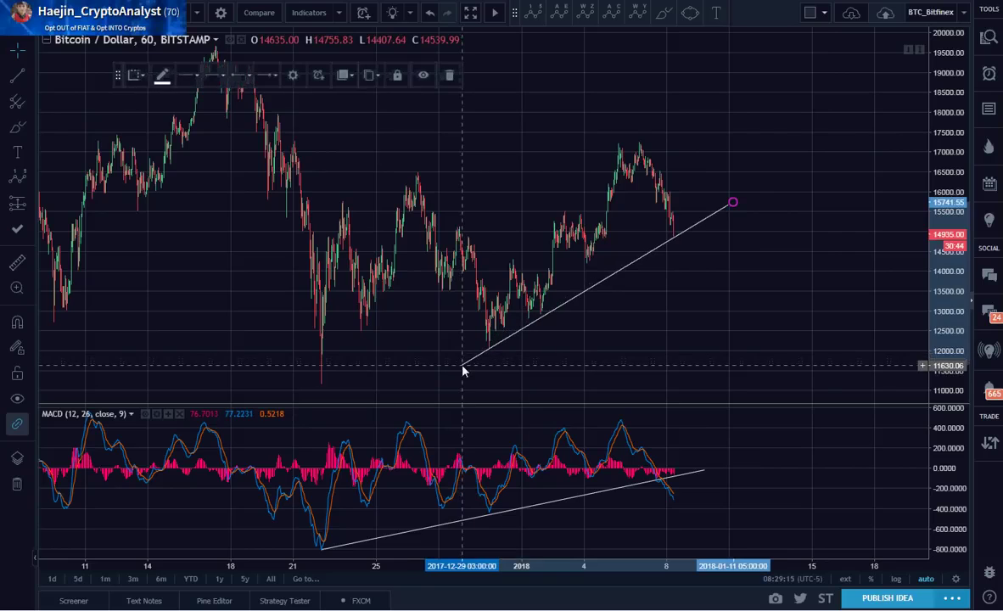
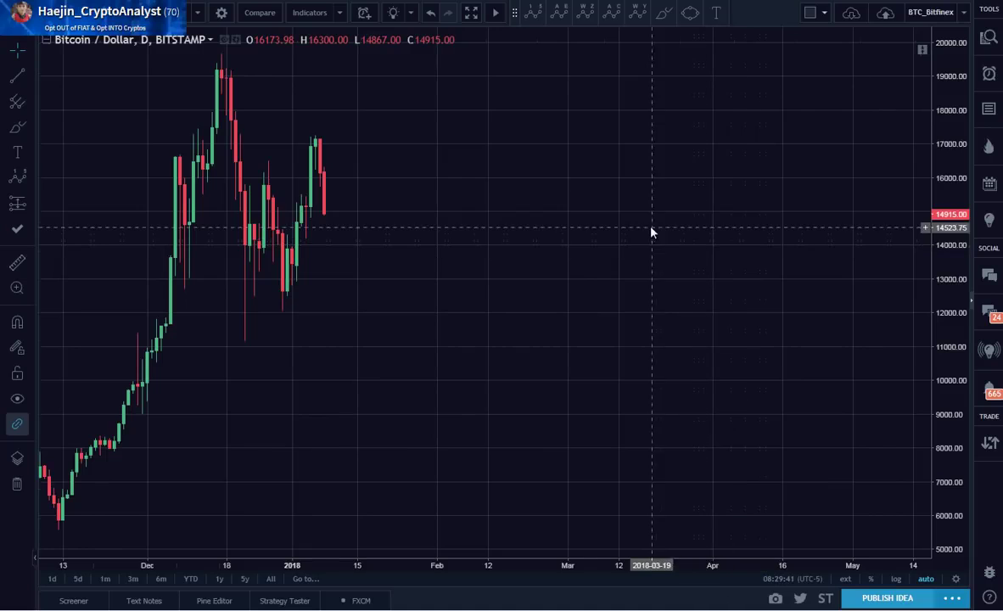
Step: On the daily chart, draw a falling trend line from the December 17 high near 19,870 across the January peak to February 27 near 11,236
drag(947, 195, 906, 235)
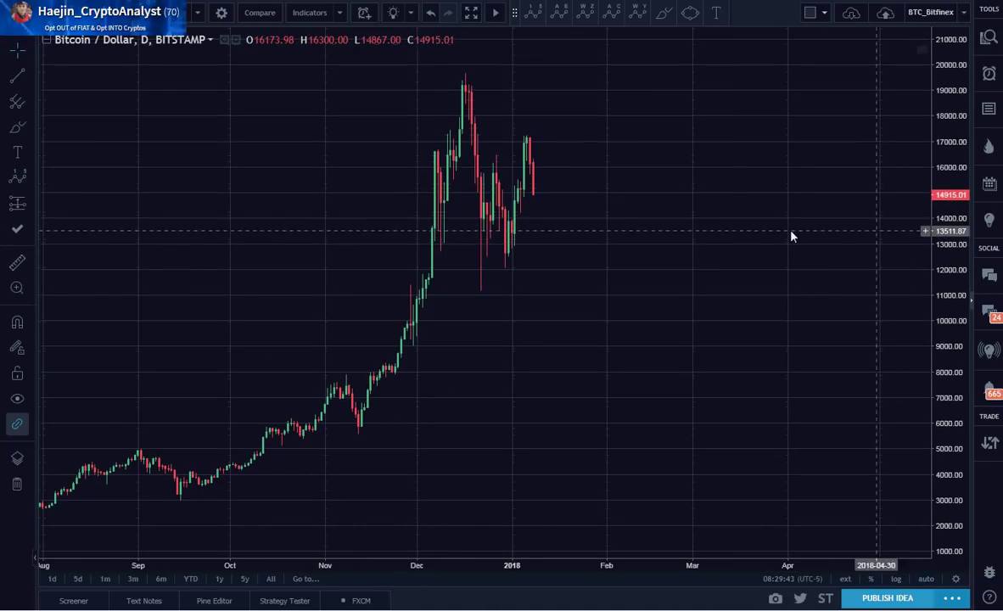
click(18, 76)
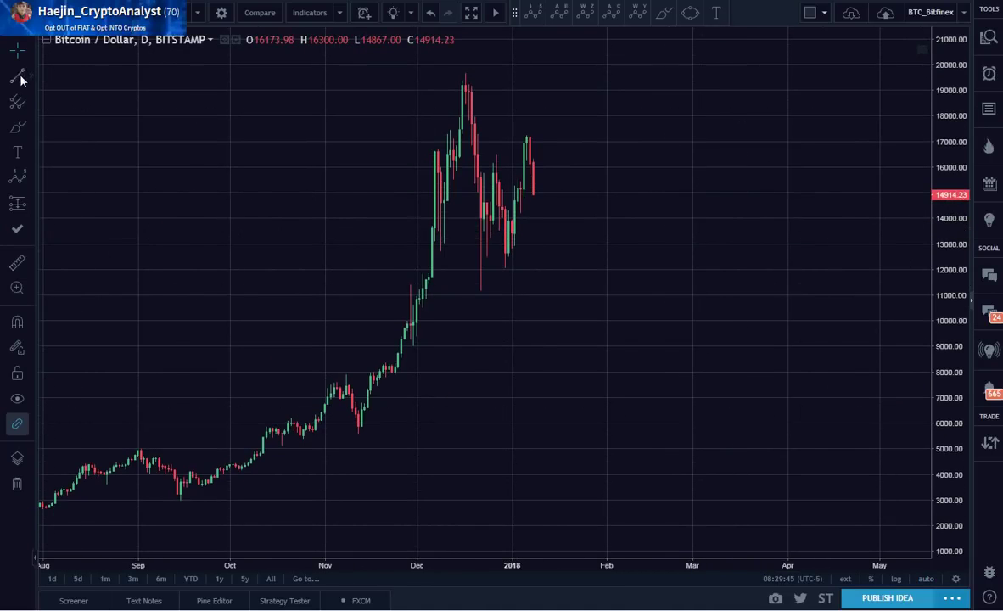
click(465, 68)
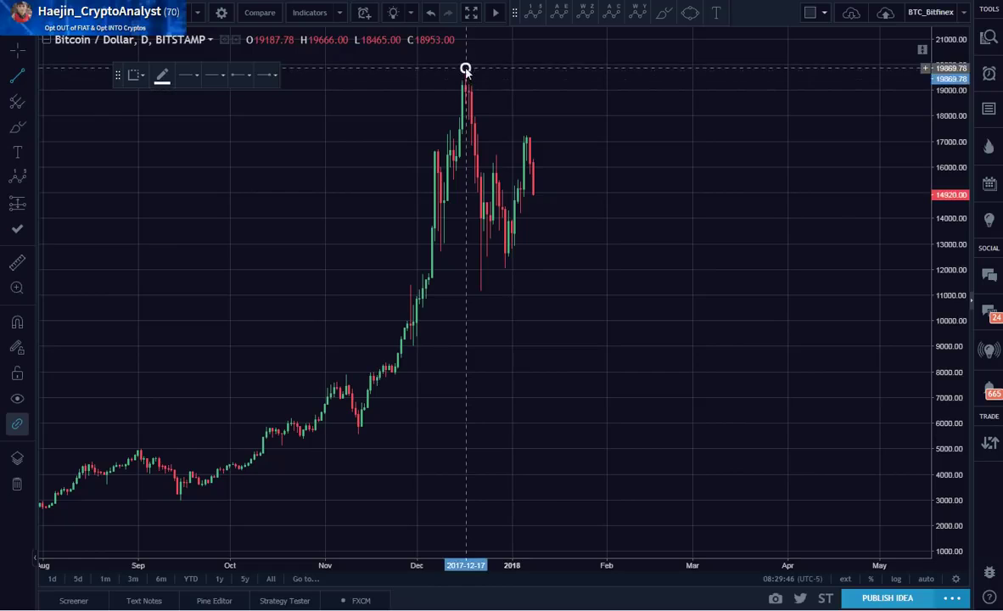
click(686, 288)
Step: Draw a rising trend line from the November 30 low near 9,169 along the December lows to early February near 15,500
click(18, 76)
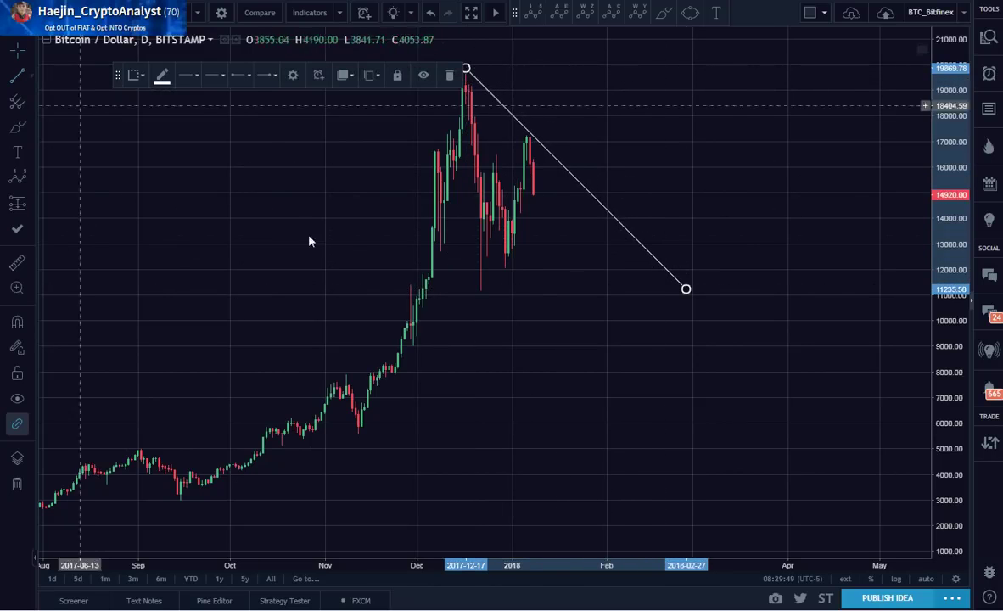
click(412, 342)
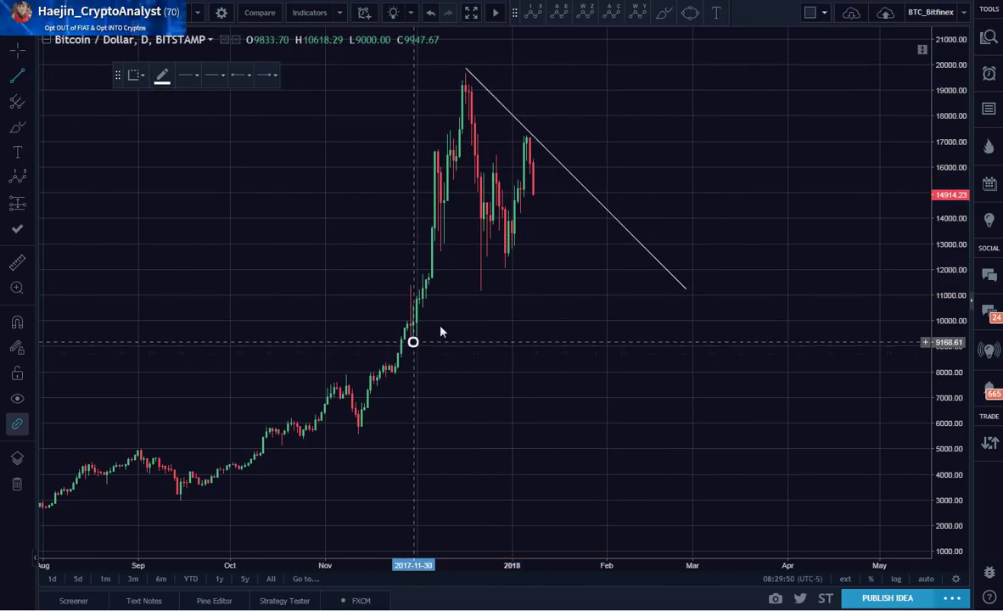
click(624, 178)
Step: Shorten the falling trend line to end at February 5 near 13,590, just past its crossing with the rising line
drag(686, 290, 608, 217)
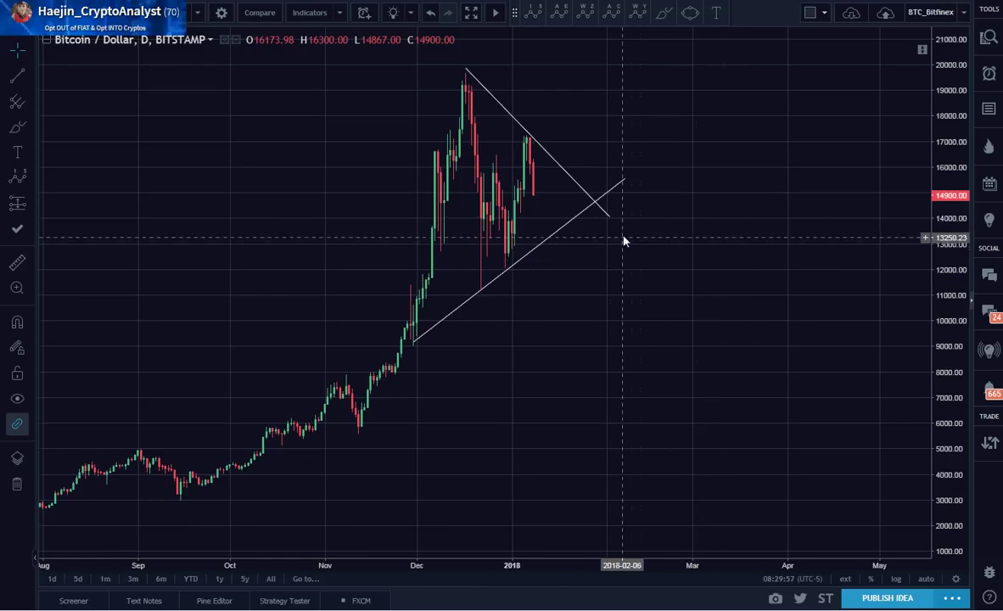
drag(607, 215, 619, 229)
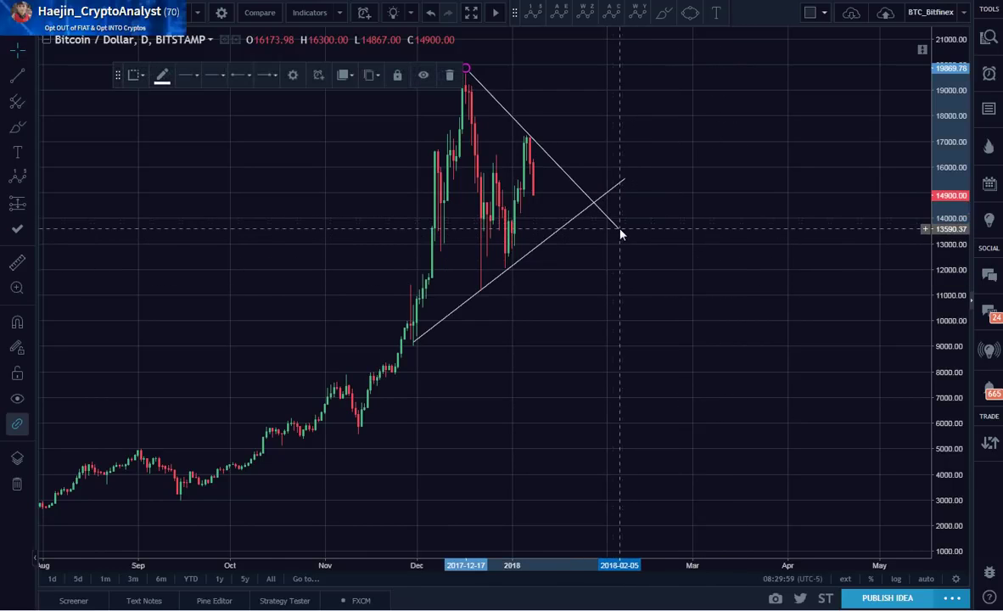
Step: Place an Elliott Triangle Wave (ABCDE) from the December 17 high, with A near 11,058, B near 17,311, and C, D, E alternating between the trend lines
drag(757, 344, 772, 380)
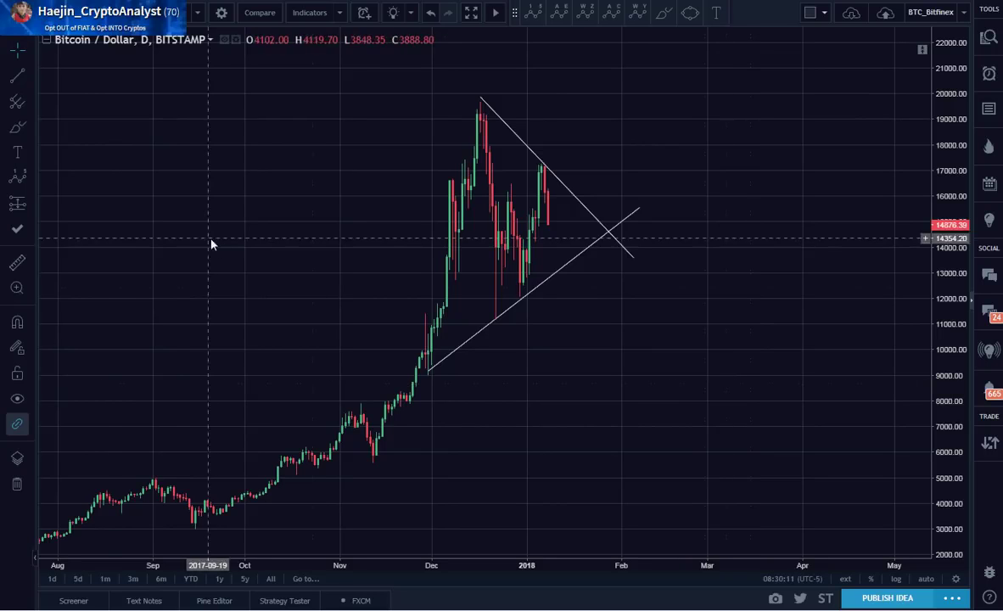
click(29, 182)
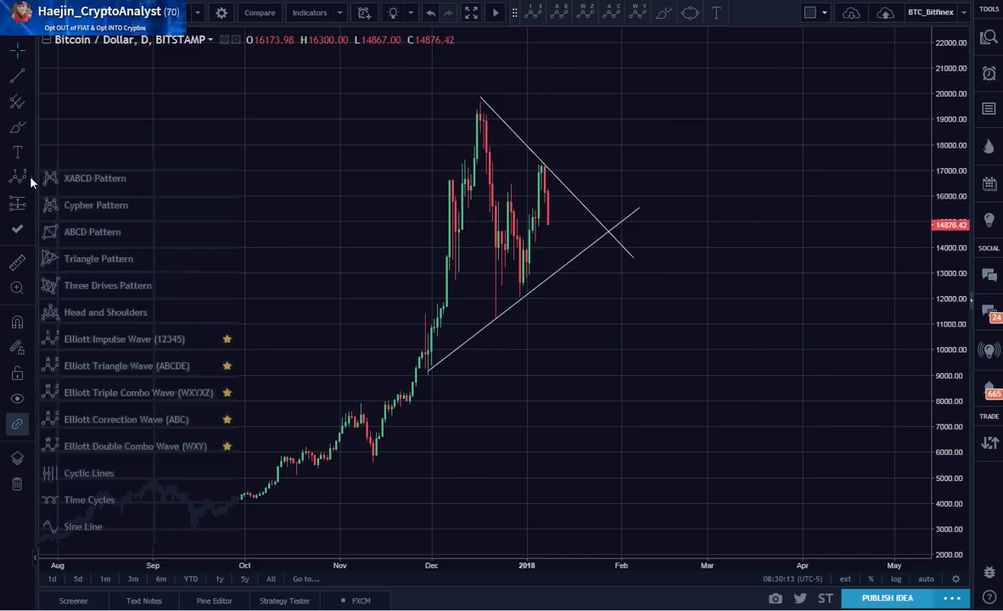
click(116, 361)
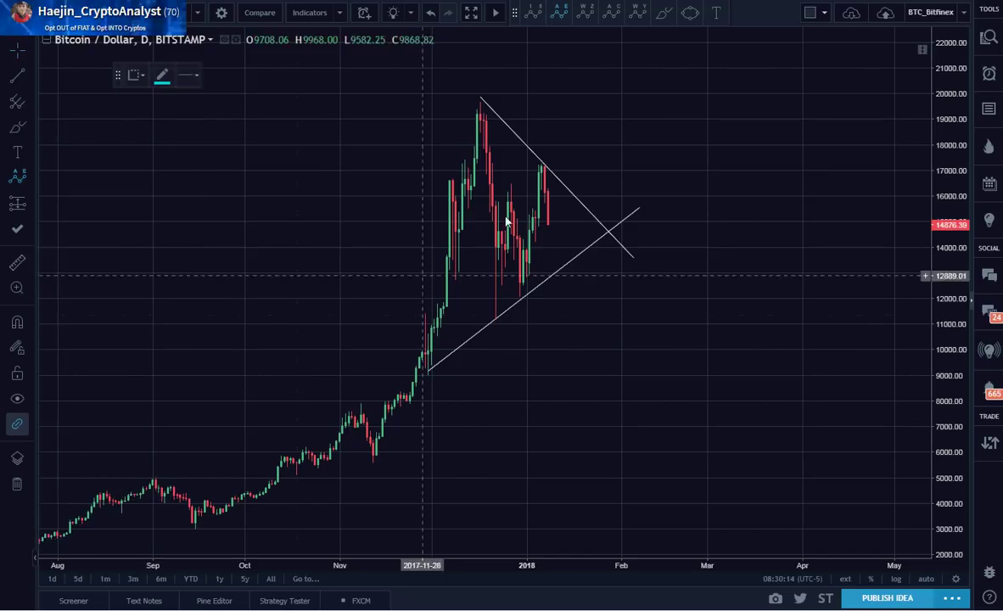
click(480, 96)
click(496, 323)
click(544, 162)
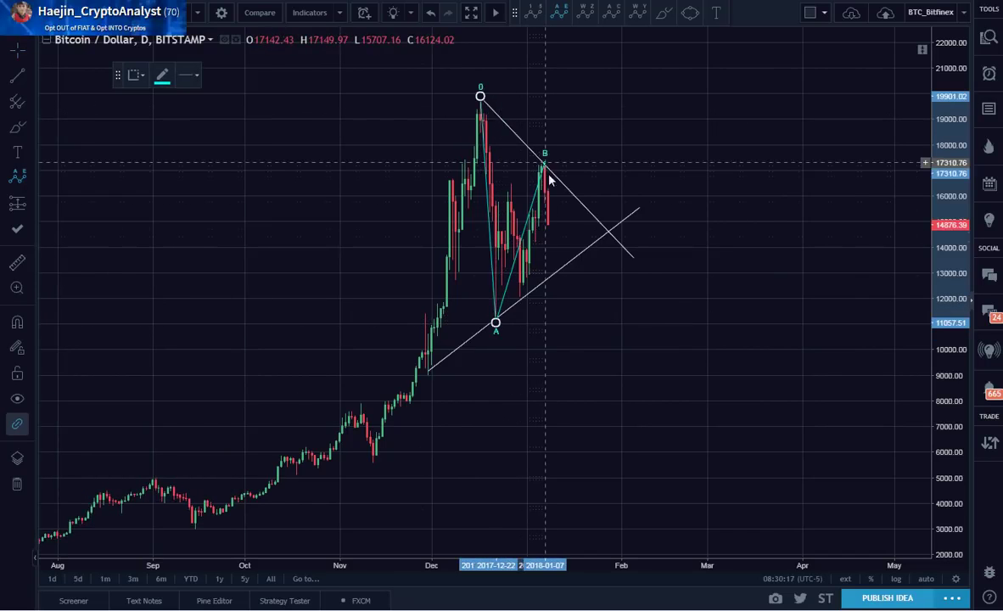
click(557, 276)
click(577, 194)
click(594, 247)
click(722, 286)
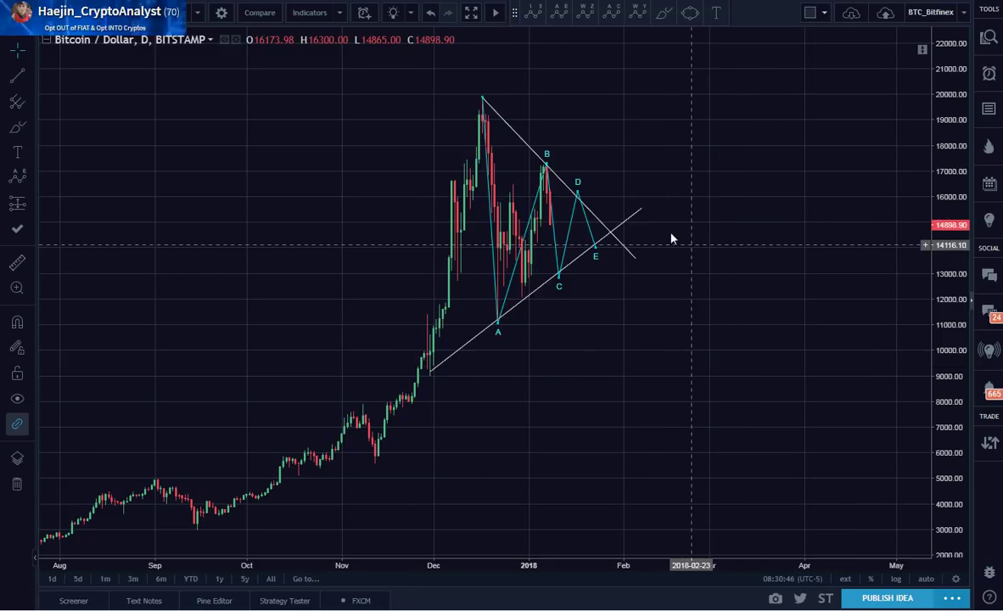
Step: Move the rising trend line's end to February 8 near 15,267 so the line meets the wave A low
drag(638, 212, 642, 220)
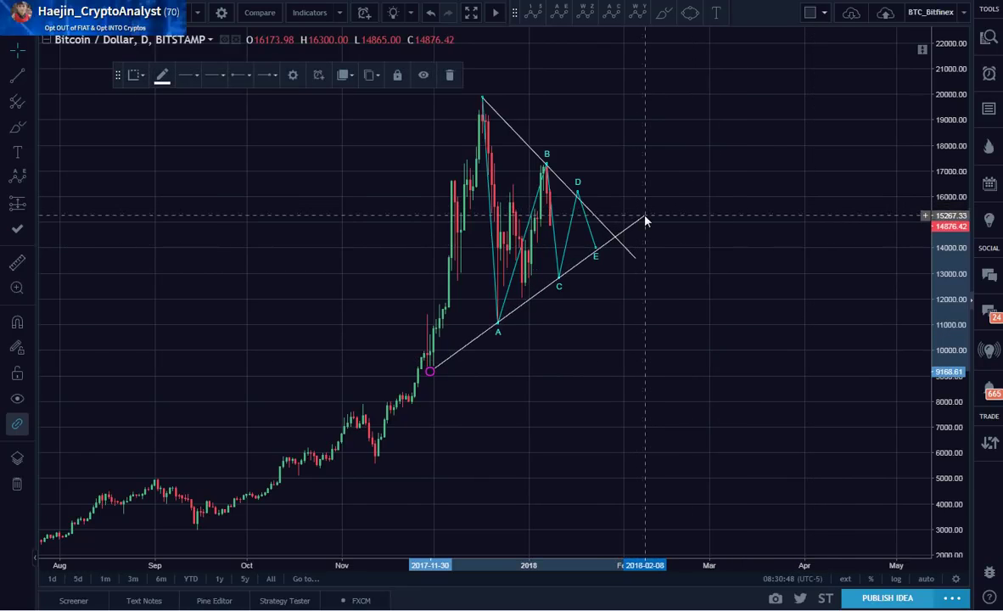
click(734, 391)
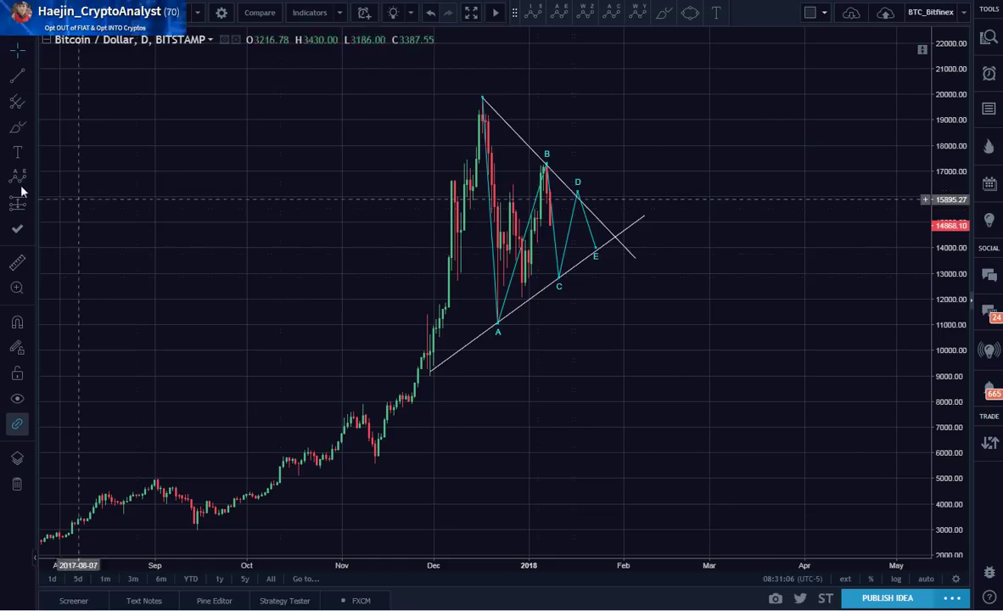
Step: Add a white text label reading $12,834 beside the wave C point
click(19, 155)
click(560, 279)
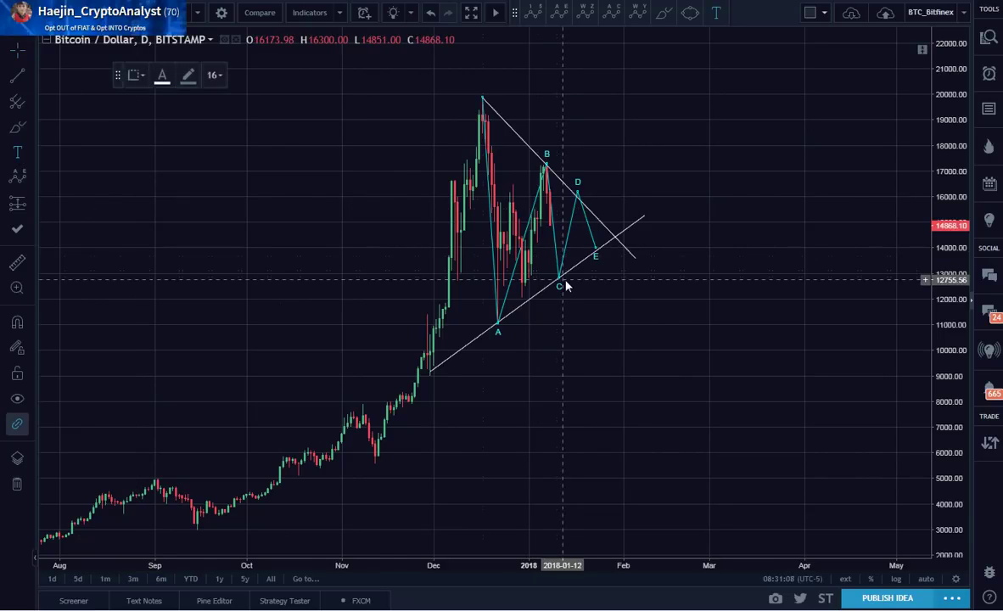
text(5)
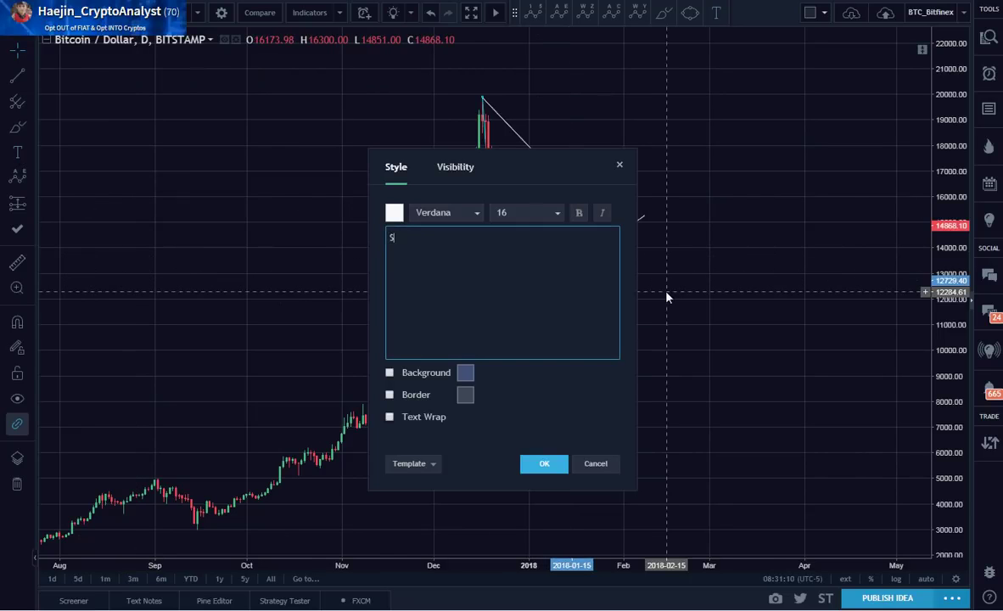
text(12,834)
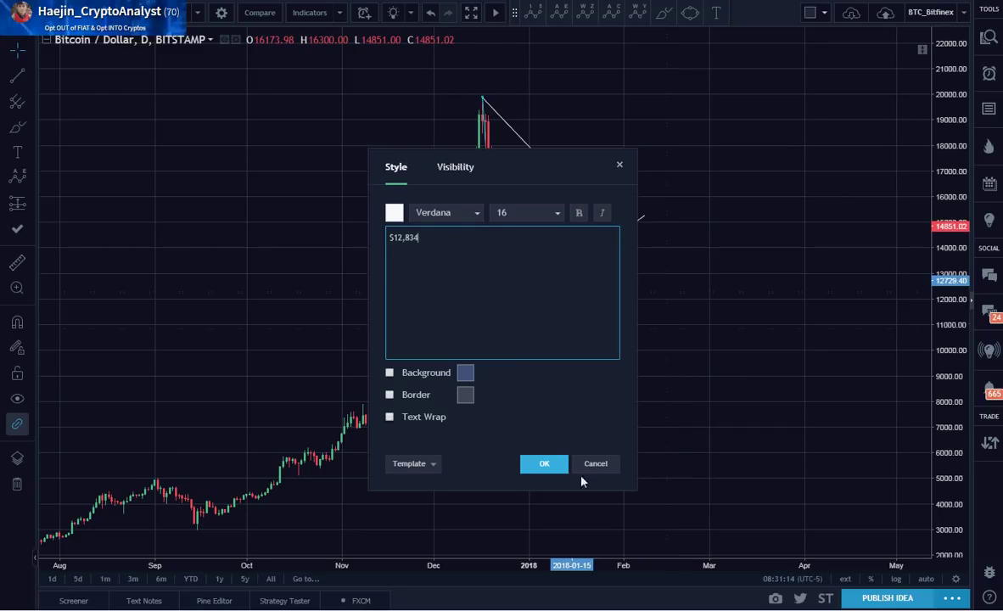
click(544, 465)
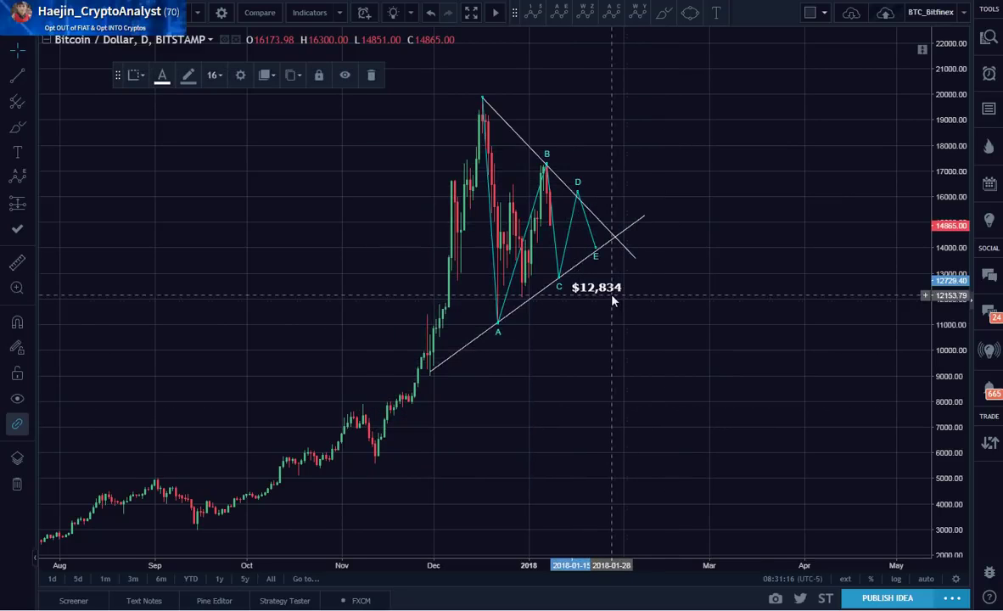
click(783, 424)
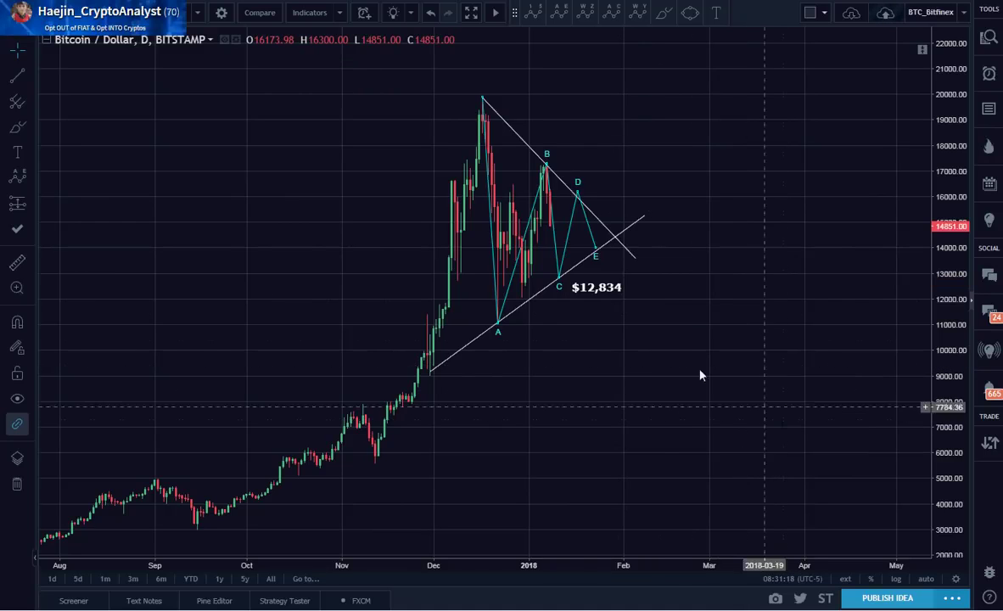
Step: Turn off bold formatting on the $12,834 price label
double_click(594, 286)
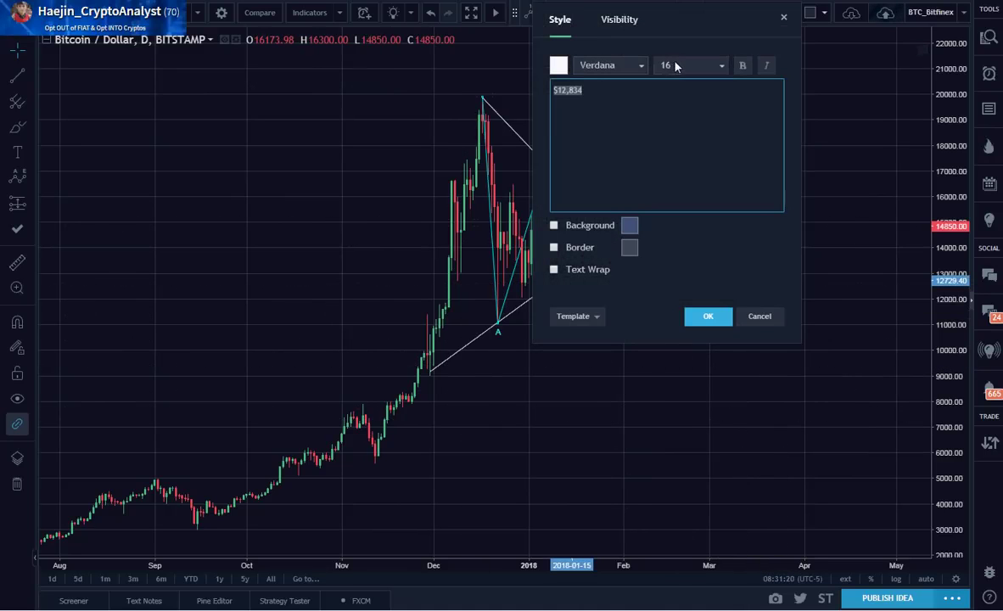
click(742, 65)
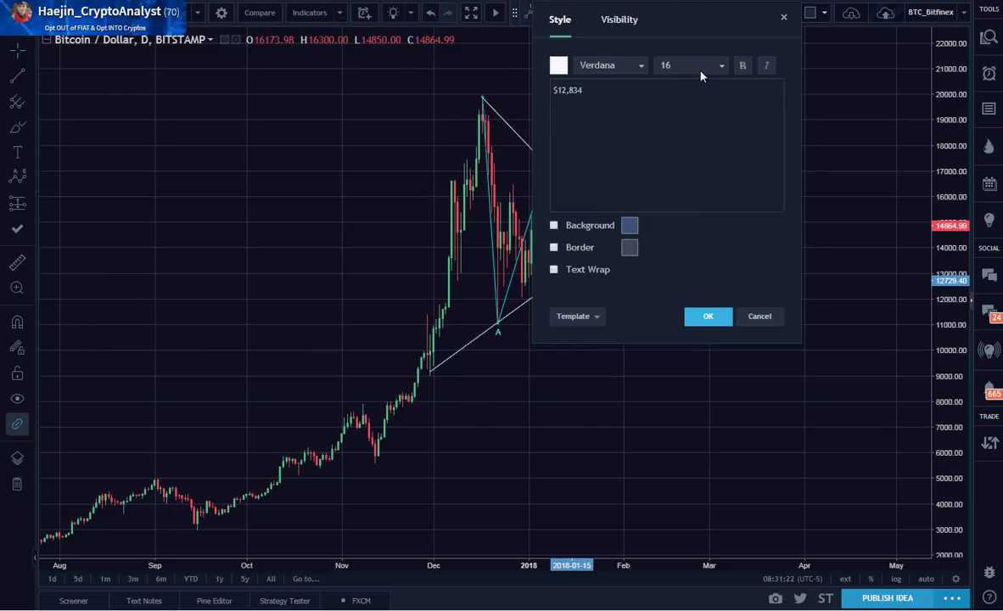
click(713, 316)
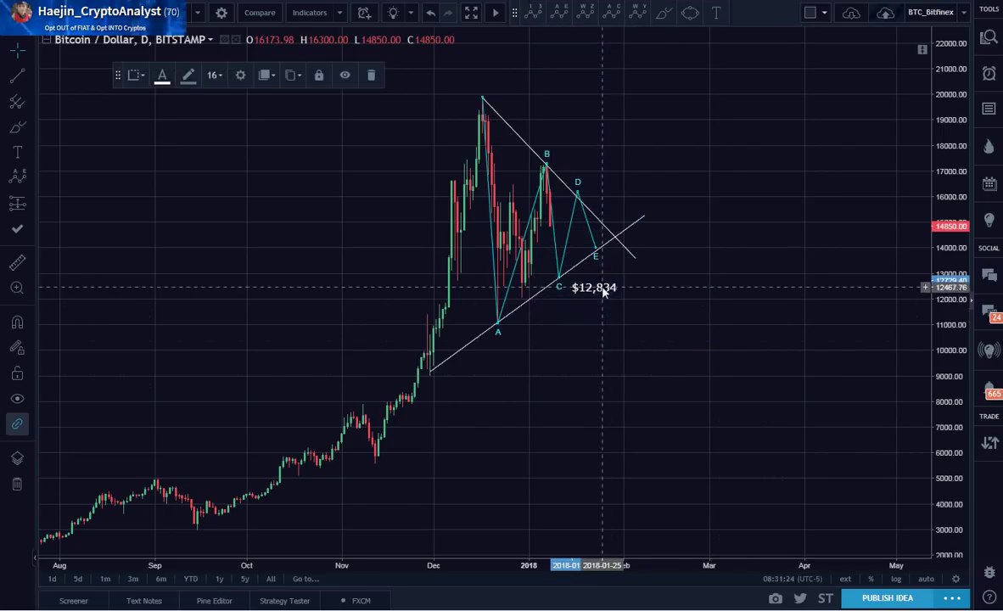
click(696, 348)
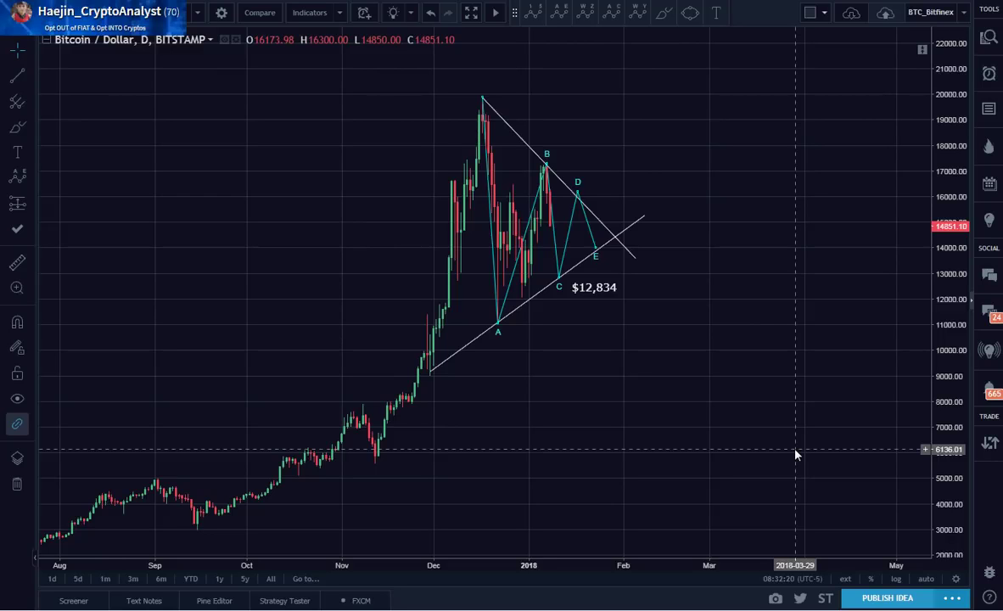
Step: Shift the triangle wave's C point slightly later in time so it sits on the rising trend line
click(561, 286)
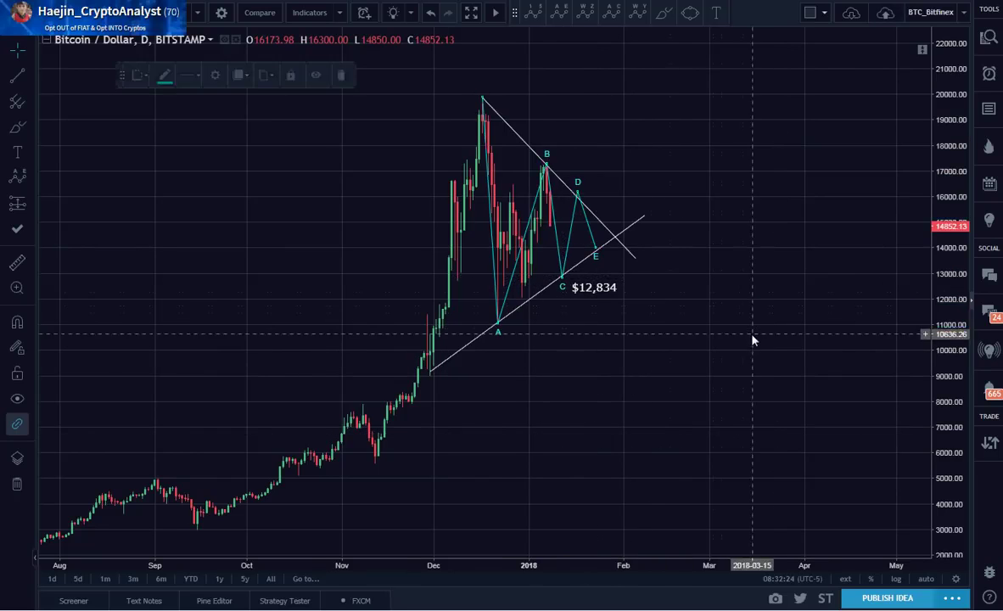
click(806, 362)
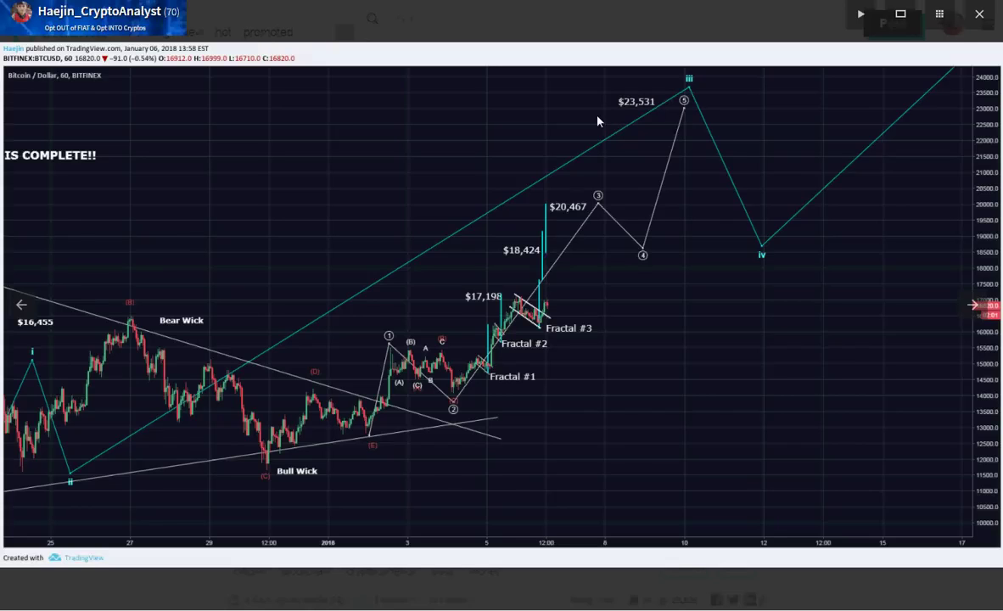
Step: Browse the Steemit post's forecast charts, enlarging the alternate count with the $30,626 and $36,719 targets
click(785, 32)
scroll(814, 208, down, 5)
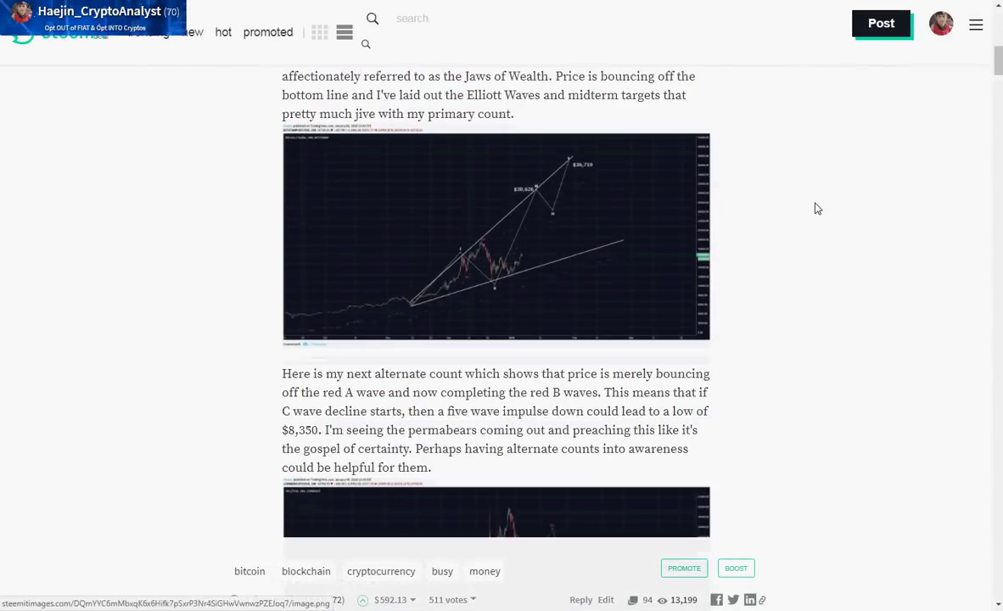
click(606, 259)
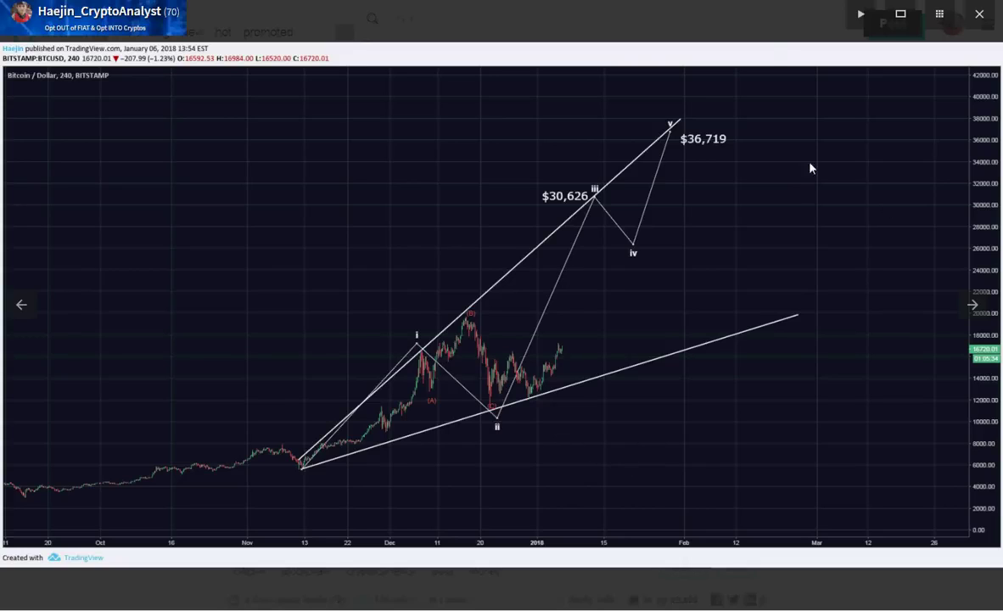
click(767, 20)
scroll(782, 190, down, 4)
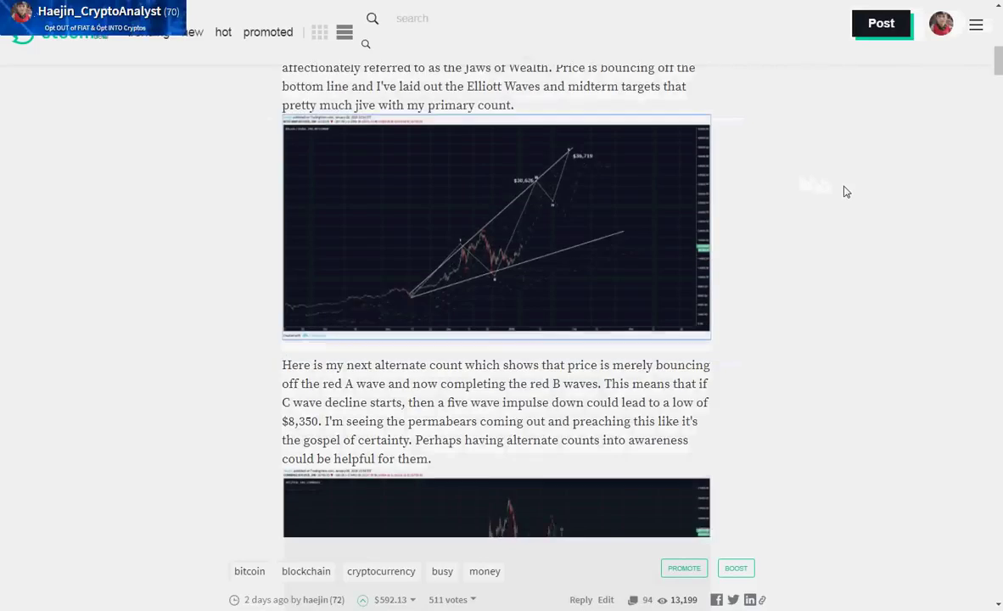
click(627, 262)
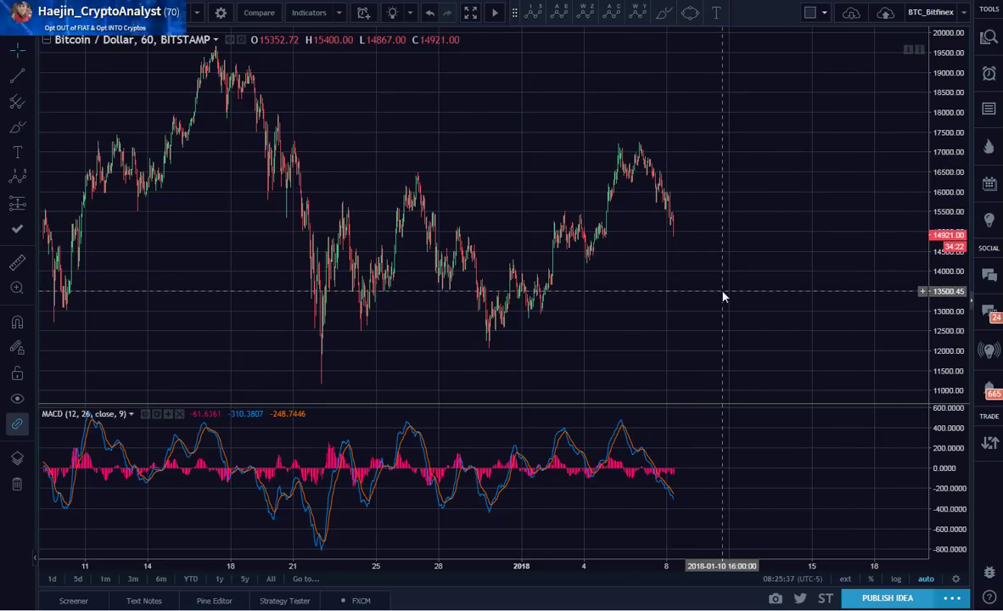
Step: On the hourly chart, draw a green MACD trend line from the December 22 low near -808 to January 9 near -17
click(17, 75)
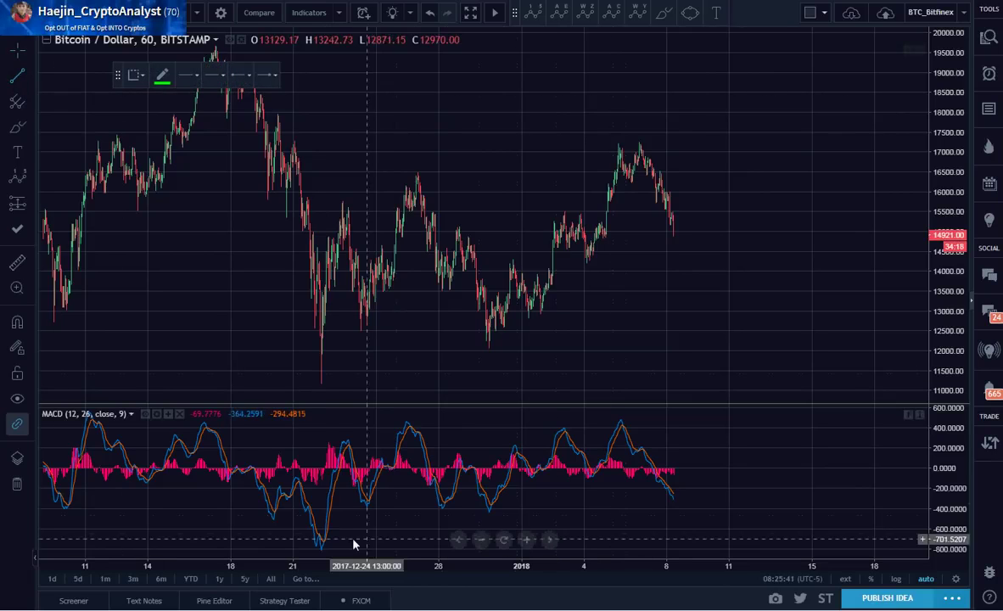
click(321, 549)
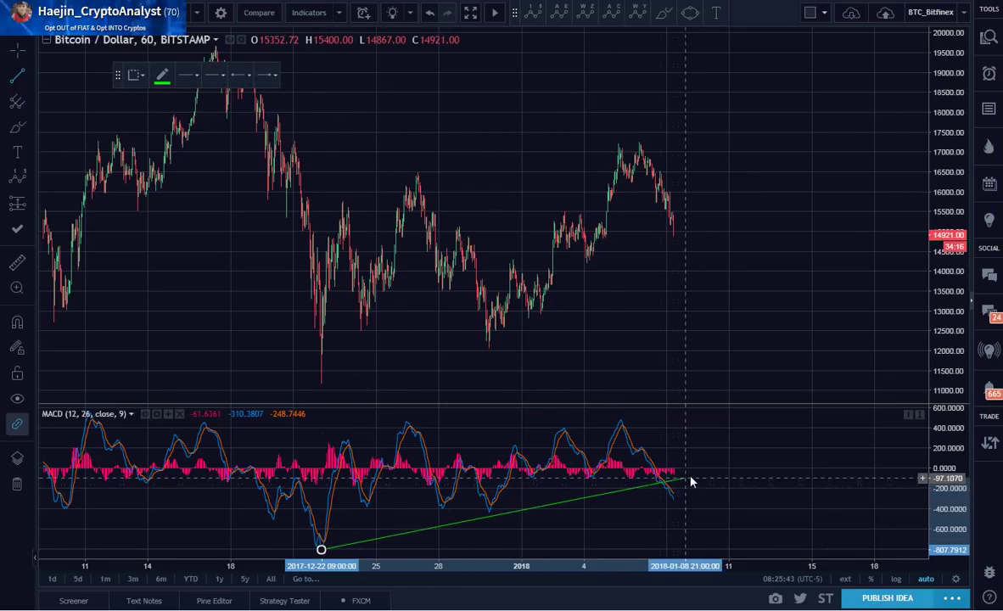
click(703, 470)
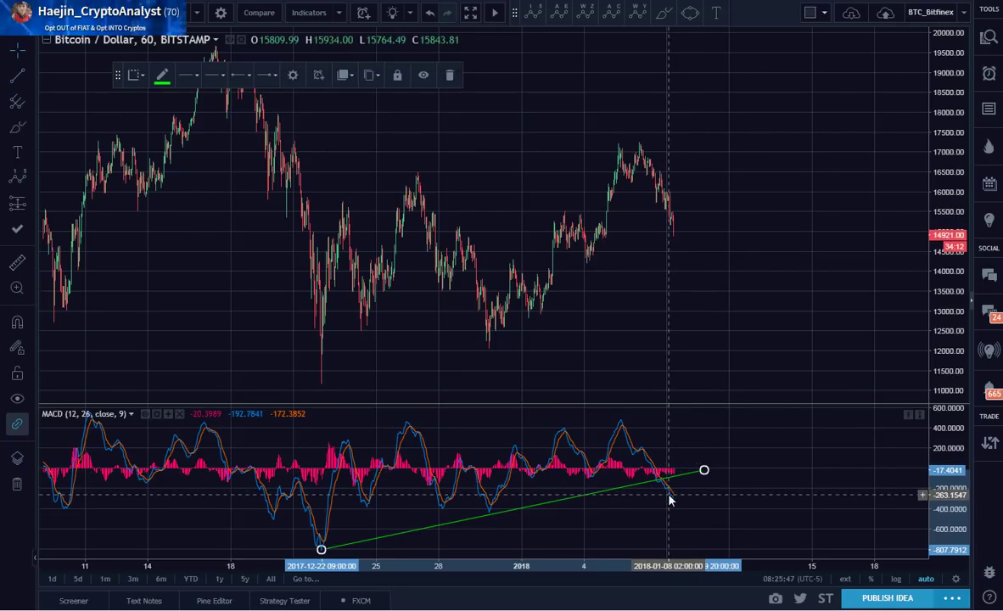
click(15, 77)
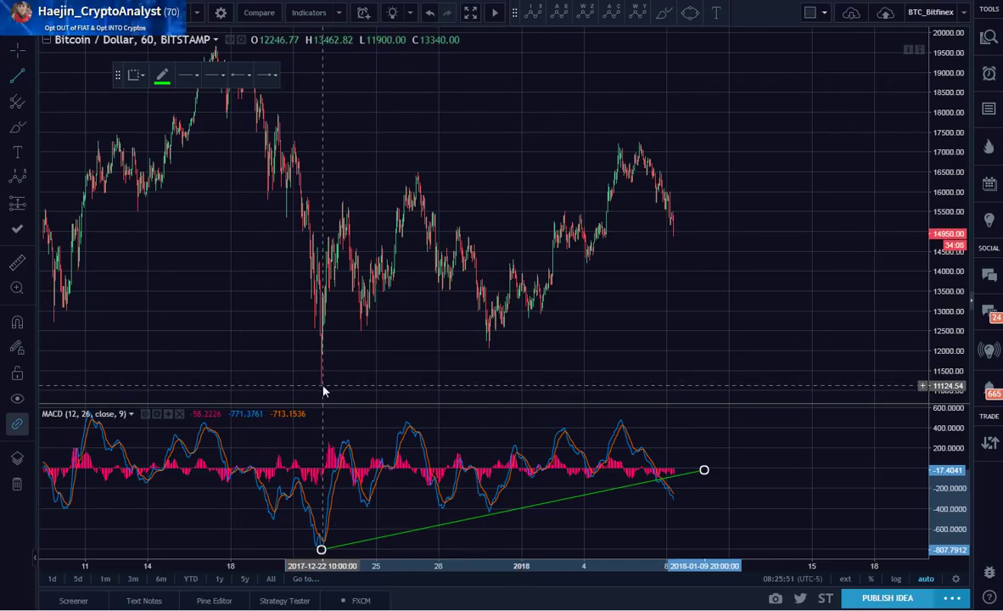
click(322, 386)
click(736, 209)
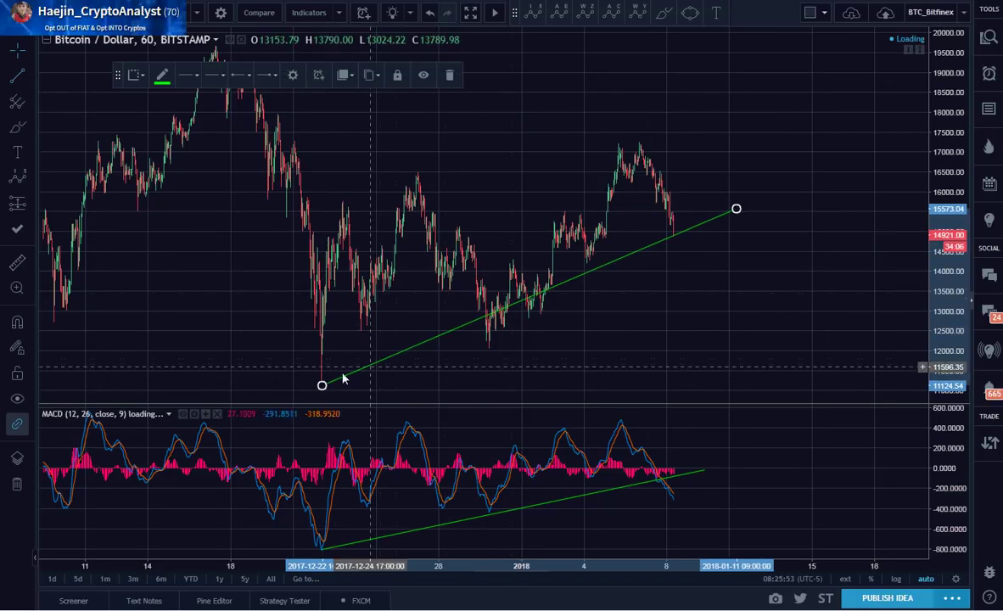
key(Delete)
click(704, 471)
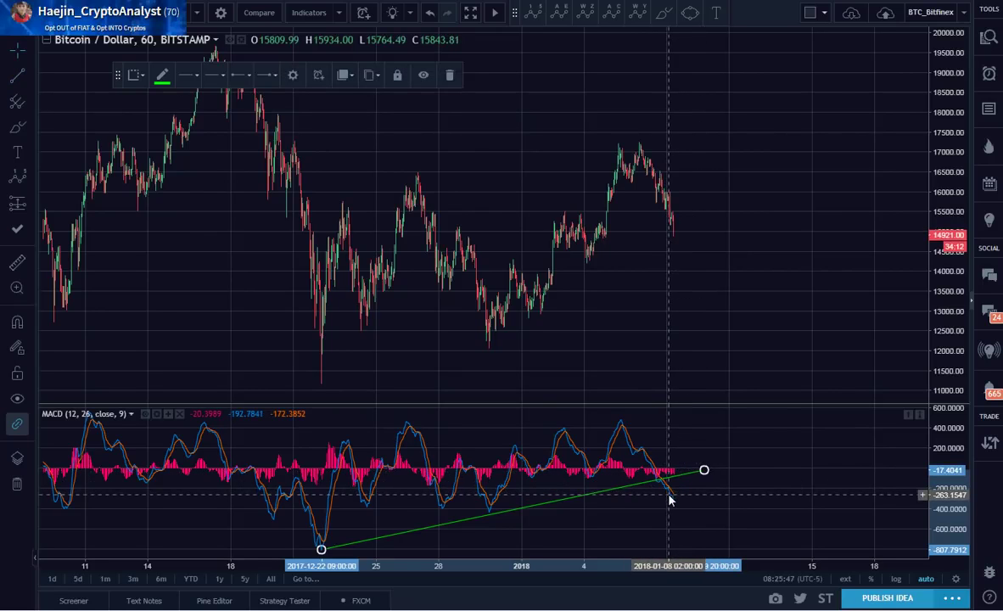
Step: Draw a rising trend line under the price lows from December 29 near 11,782 to January 11 near 15,742
click(17, 74)
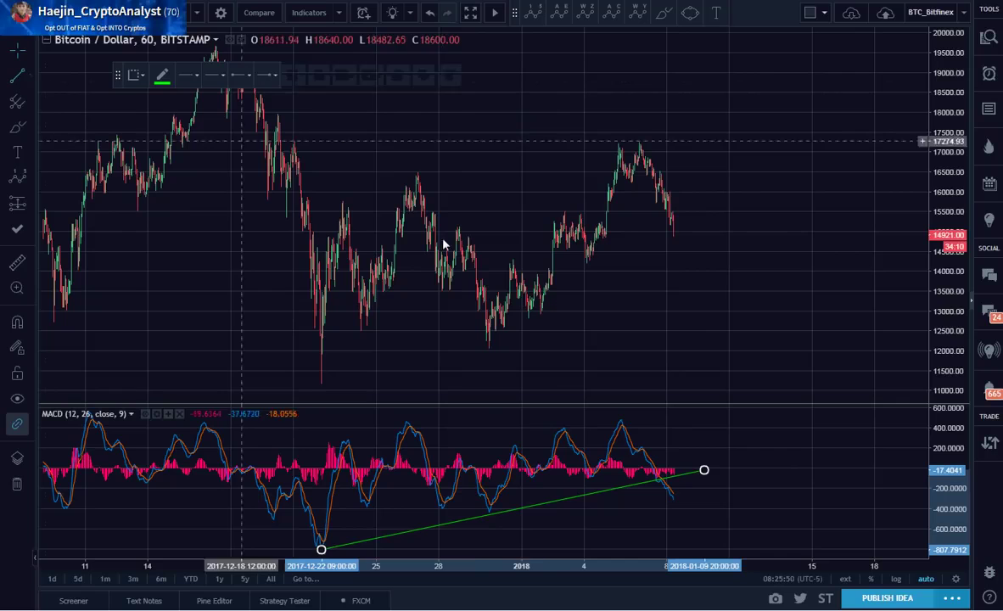
click(322, 385)
click(736, 208)
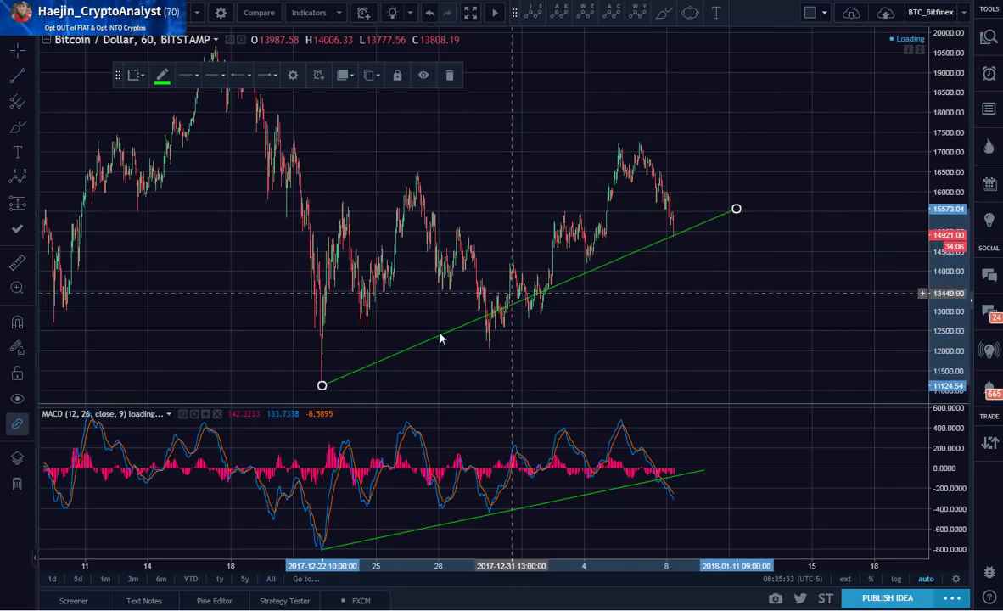
drag(321, 387, 460, 363)
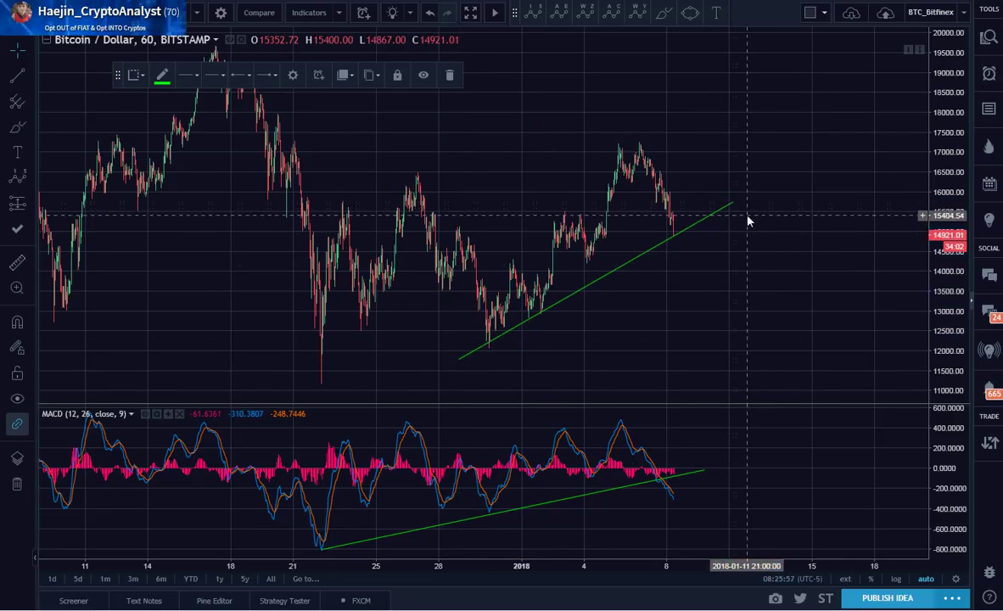
click(748, 221)
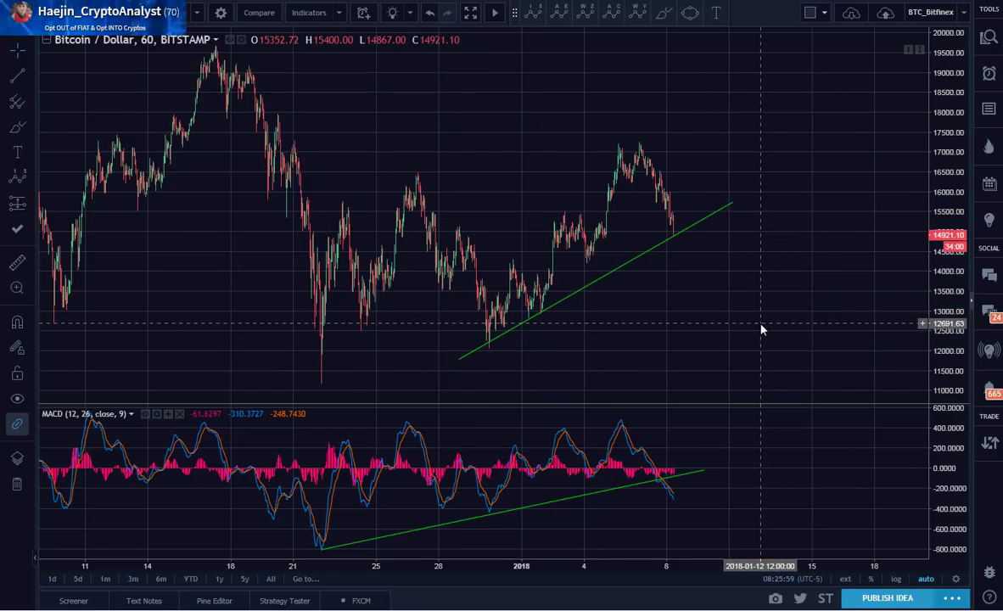
Step: Change the color of the rising price trend line to white
click(713, 219)
click(162, 75)
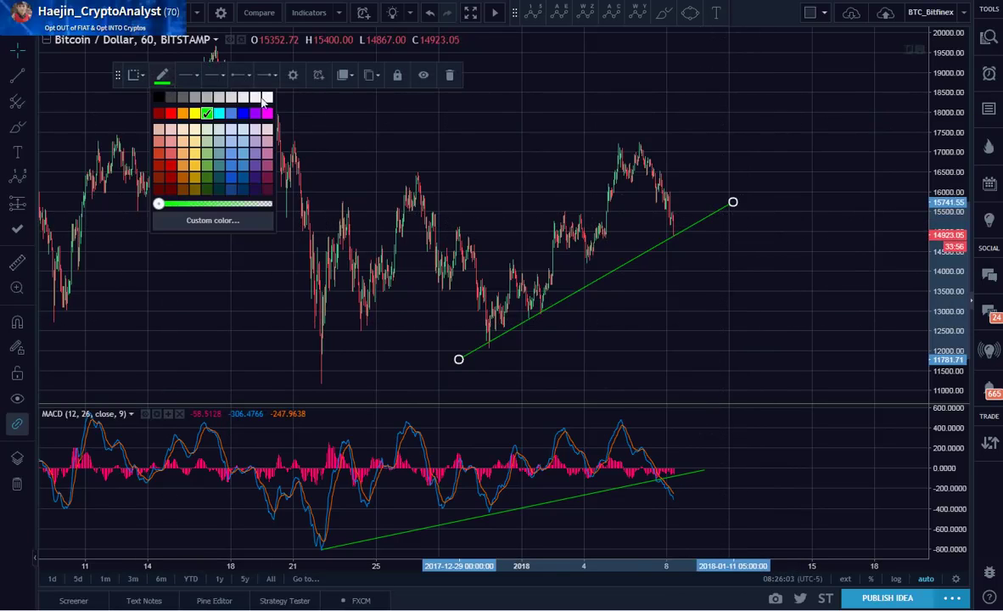
click(264, 98)
Step: Change the color of the rising MACD trend line to white
click(688, 474)
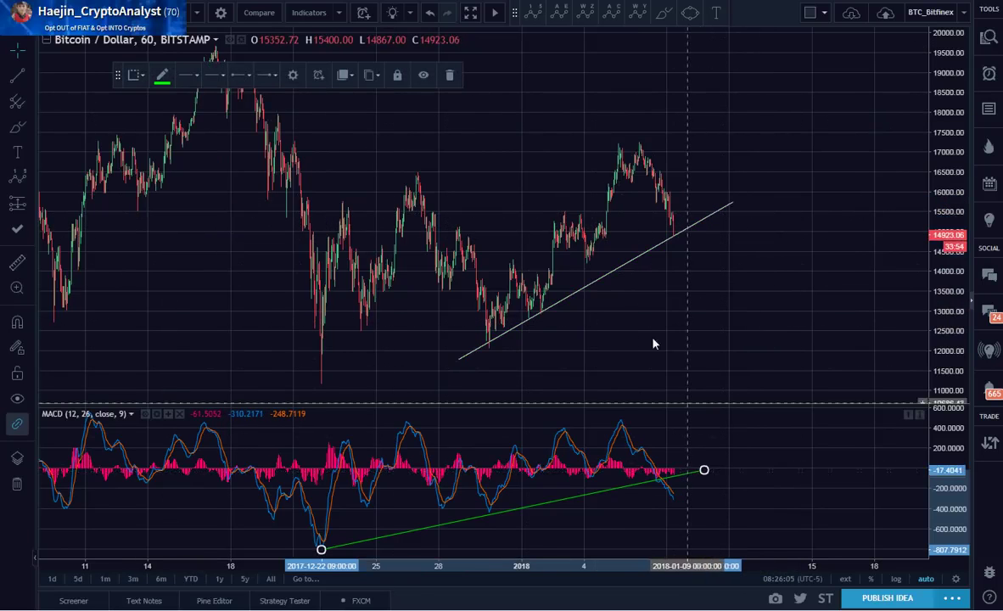
click(162, 75)
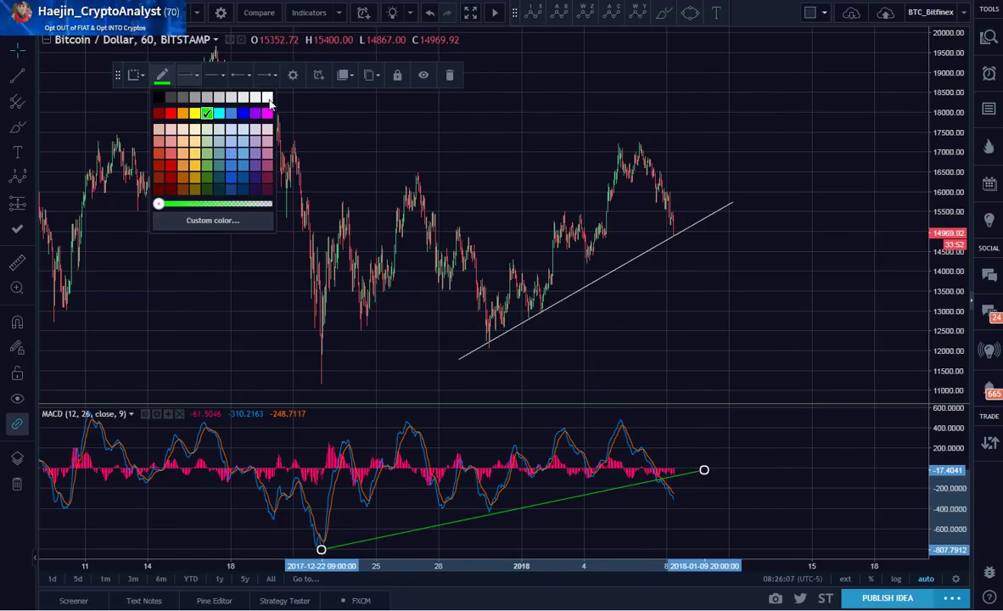
click(268, 99)
click(846, 272)
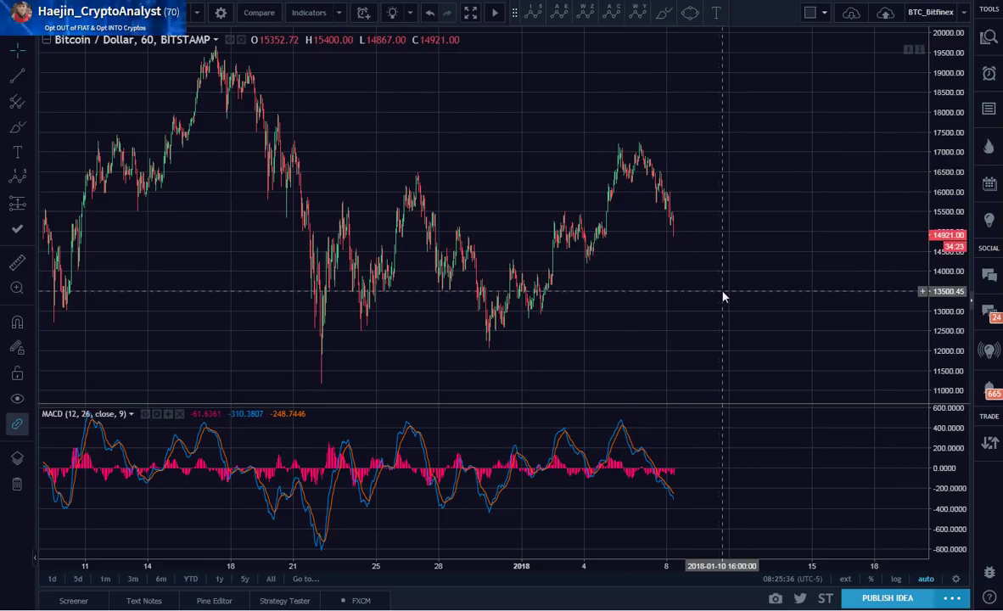
Step: Draw a green trend line under the MACD lows from December 22 near -808 to January 9 near -17
click(17, 76)
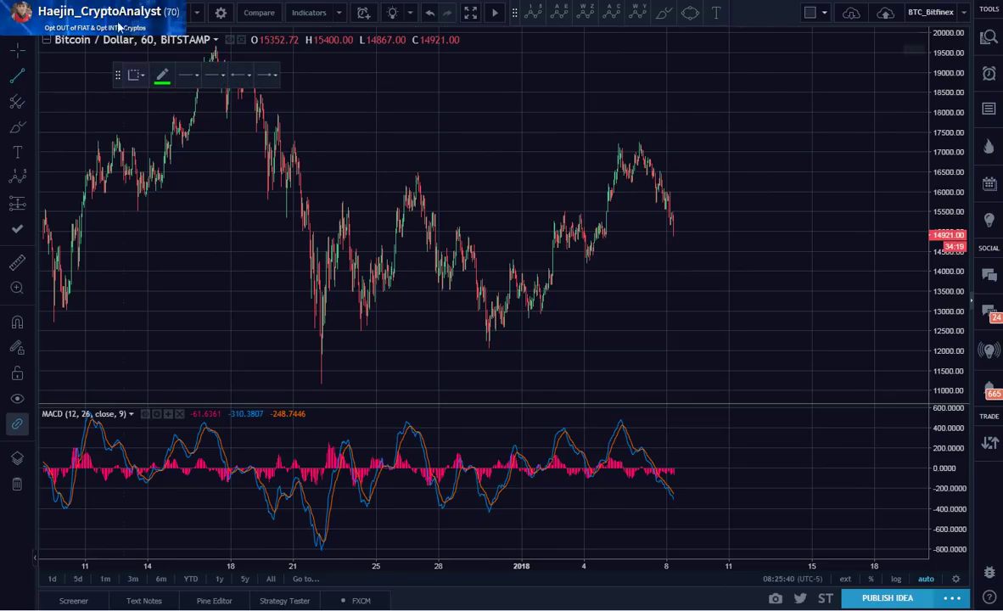
click(321, 549)
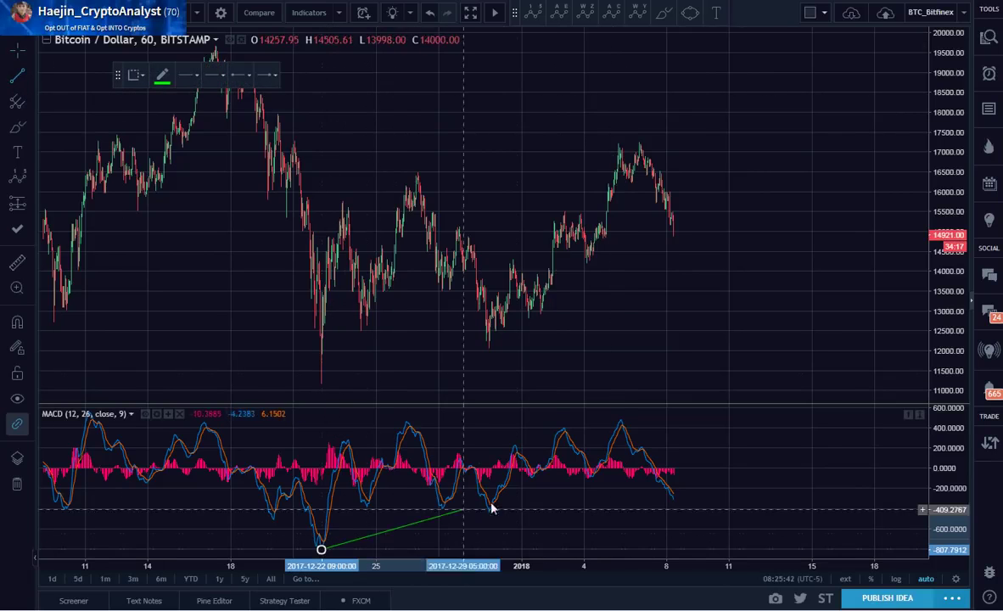
click(703, 470)
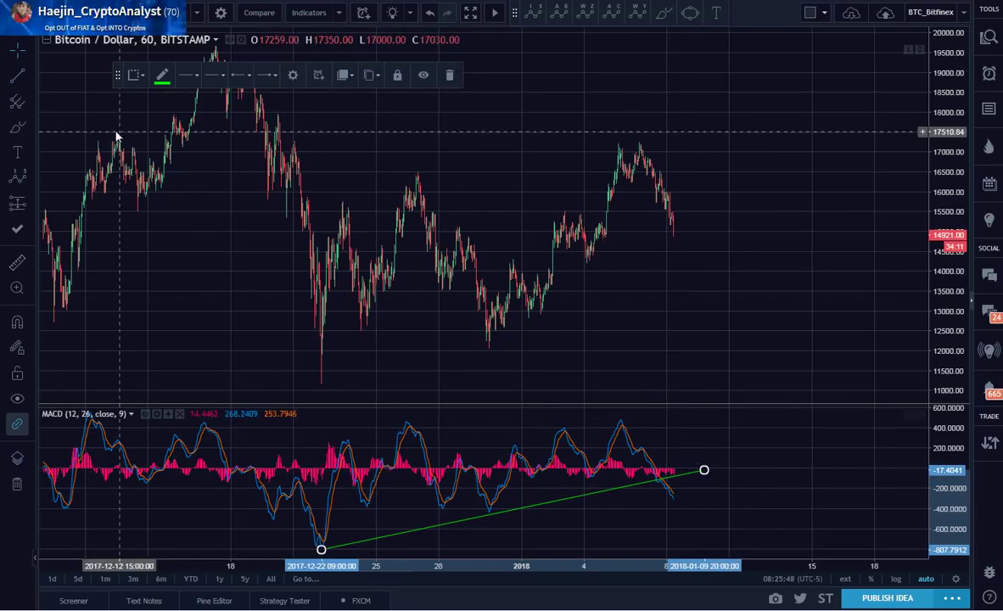
Step: Draw a green trend line under the price lows, adjusting its ends to December 29 near 11,782 and January 11 near 15,742
click(15, 77)
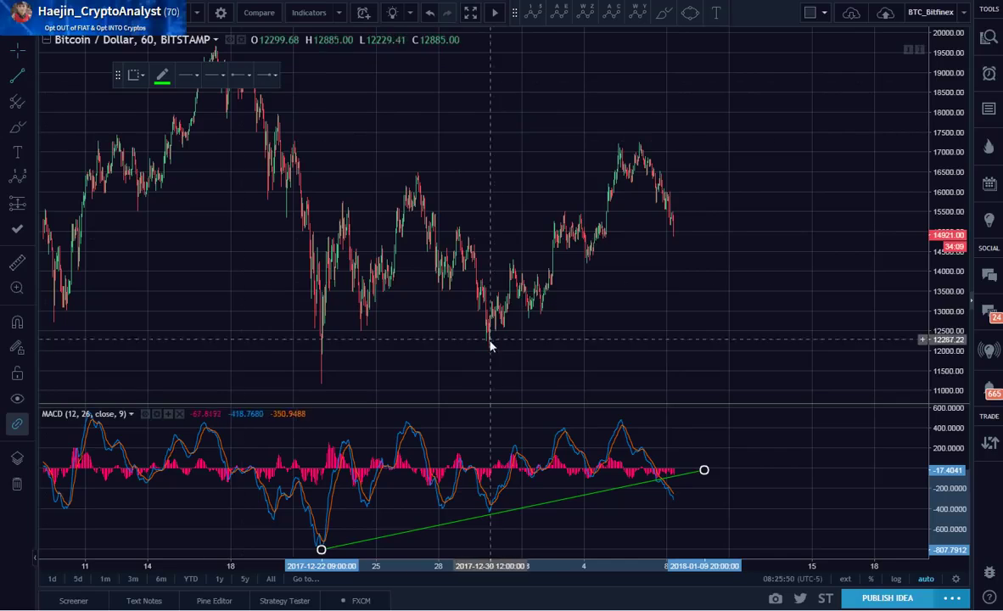
click(323, 386)
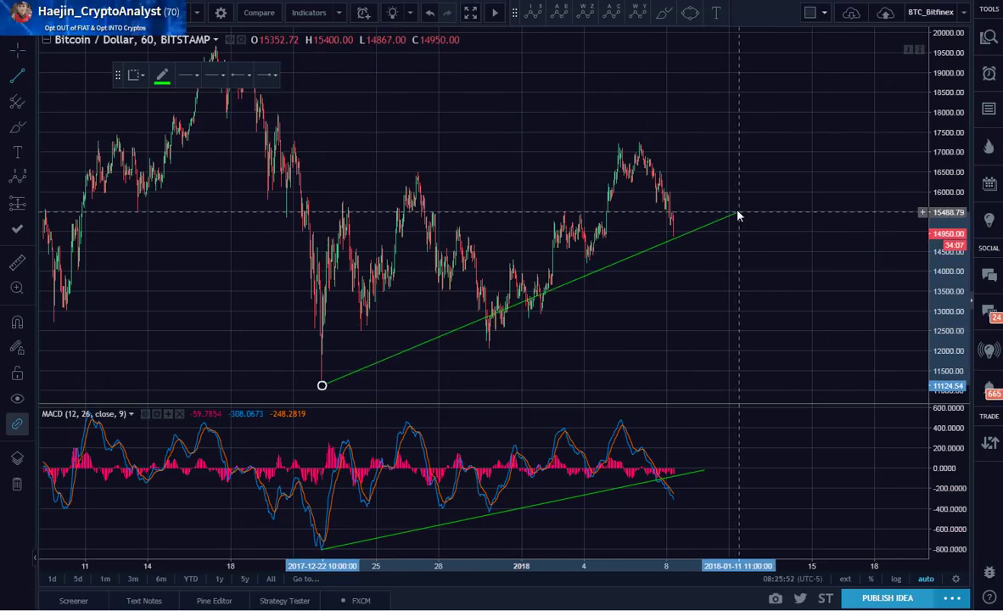
click(735, 209)
drag(321, 386, 459, 360)
drag(735, 209, 731, 204)
click(747, 222)
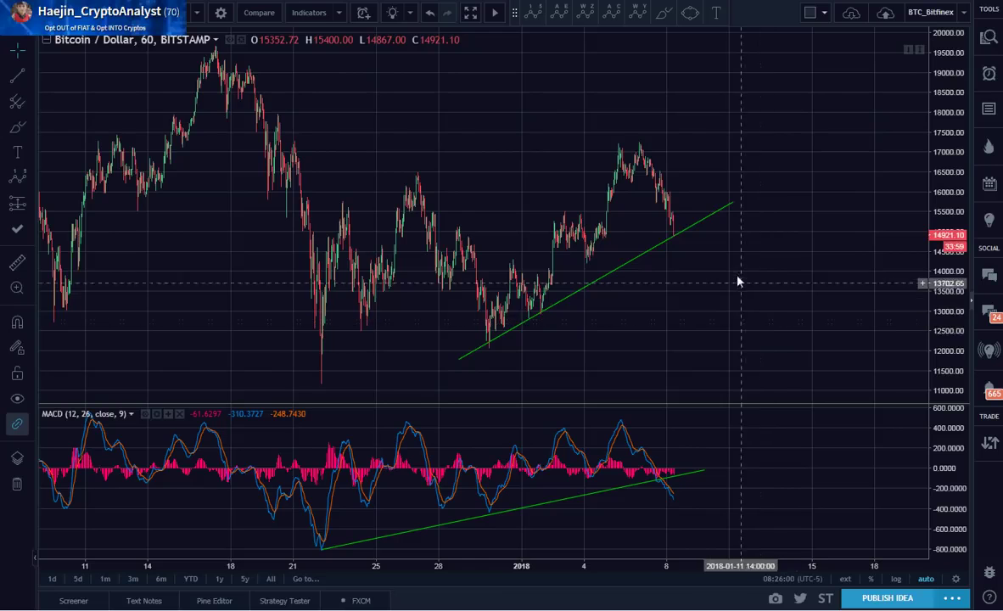
Step: Recolor the green trend line under the hourly price lows white
click(712, 220)
click(162, 75)
click(260, 100)
Step: Recolor the green trend line in the MACD pane white
click(685, 473)
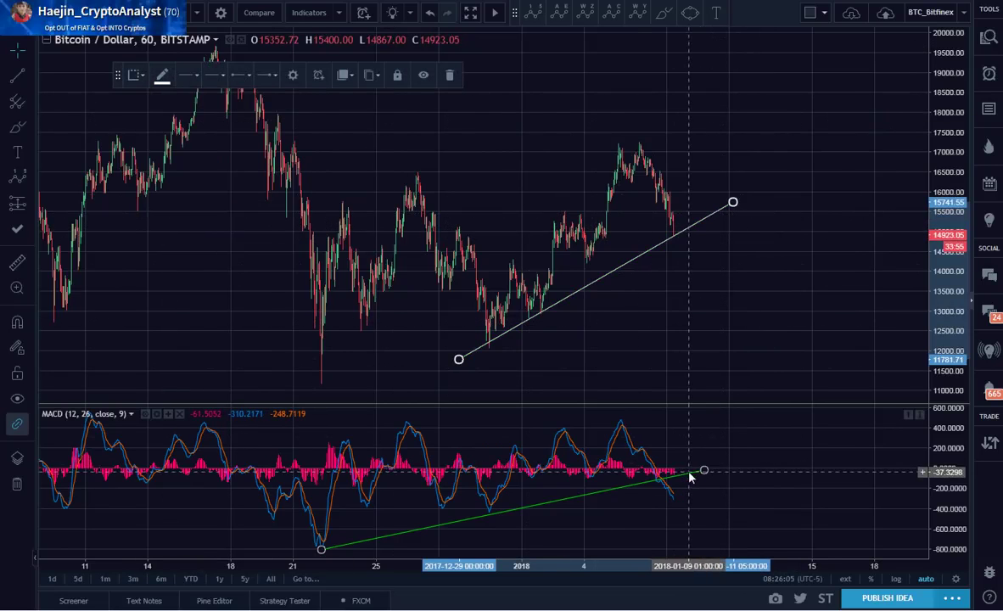
click(162, 75)
click(268, 99)
click(853, 291)
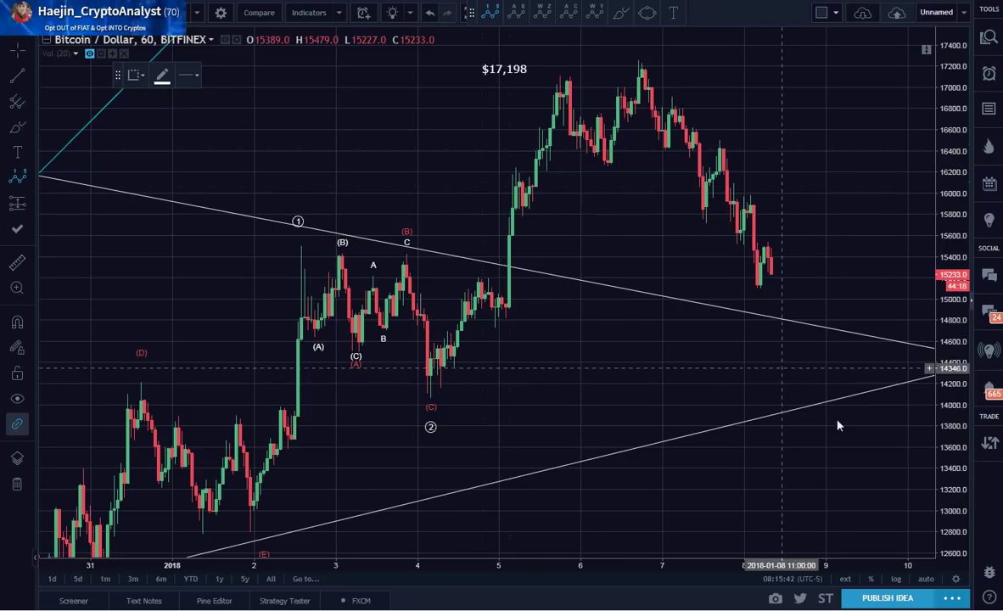
Step: Place an Elliott impulse wave (12345) from the January 4 low near 14,061 to the January 6 high near 17,303
click(427, 406)
click(478, 278)
click(495, 329)
click(553, 327)
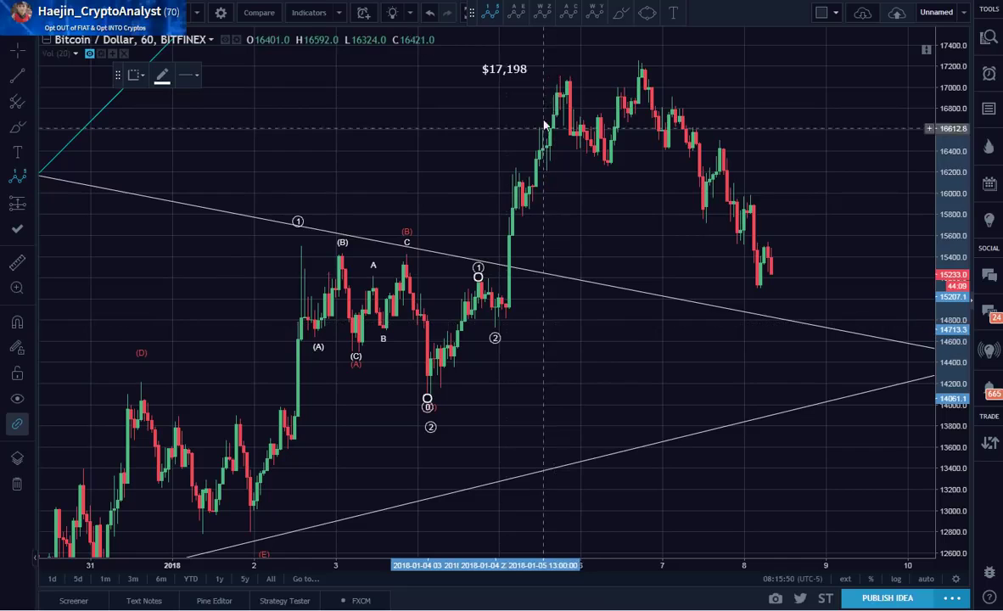
click(611, 171)
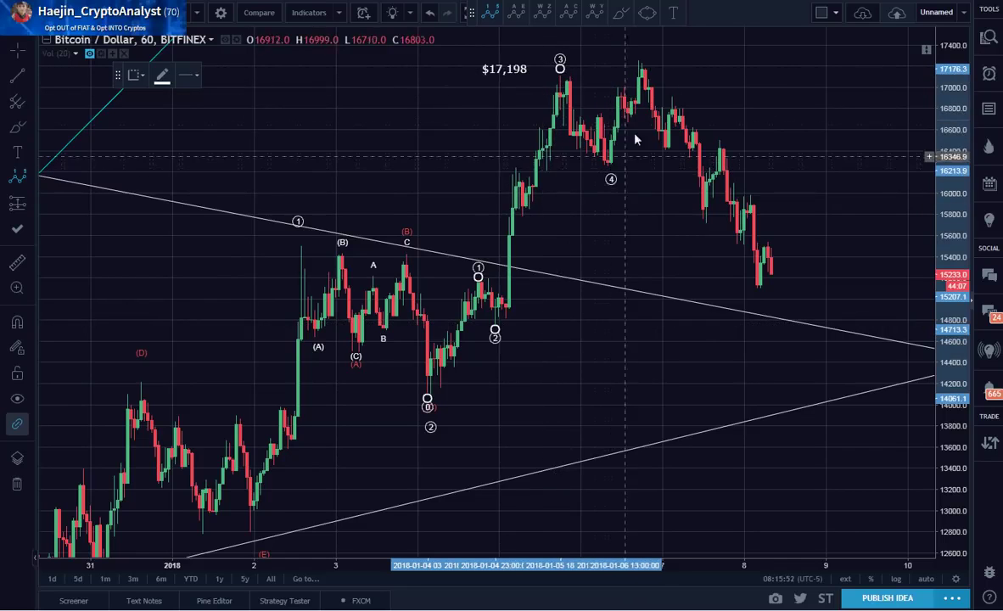
click(638, 55)
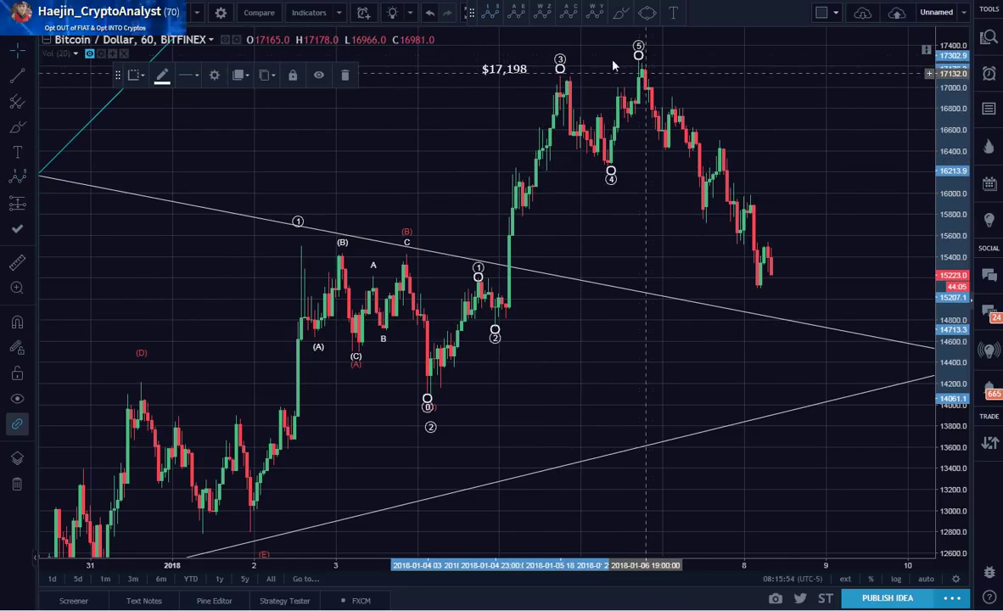
Step: Set the new impulse wave's degree to Submicro and reposition its wave 3 point at about 17,145 on January 5
double_click(556, 67)
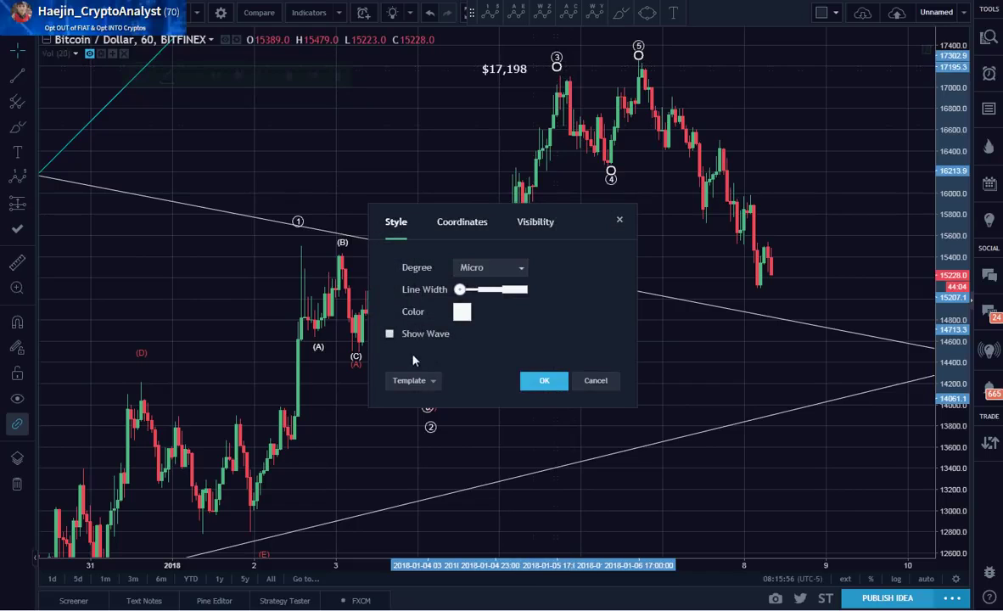
click(513, 269)
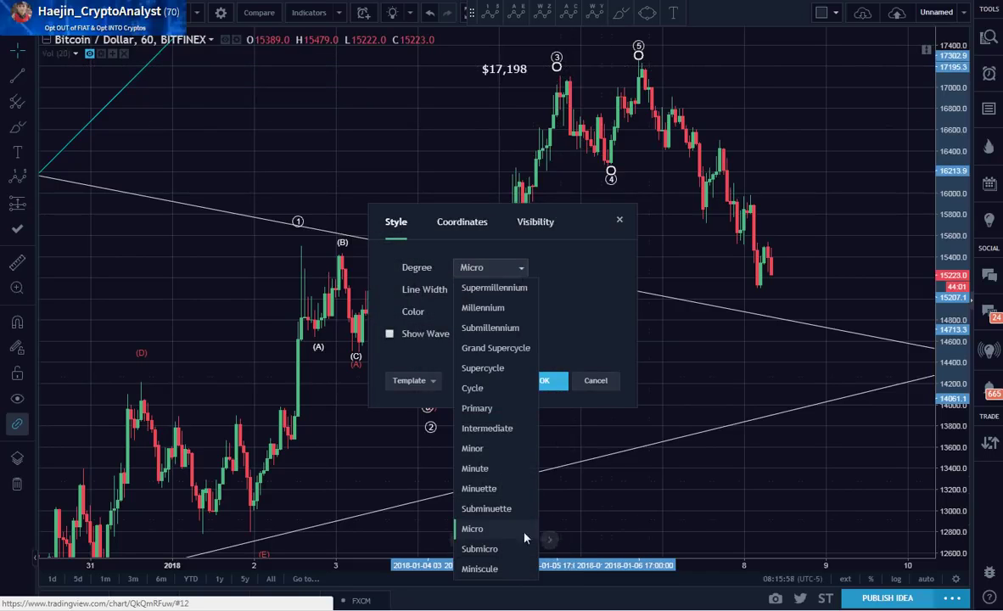
click(480, 549)
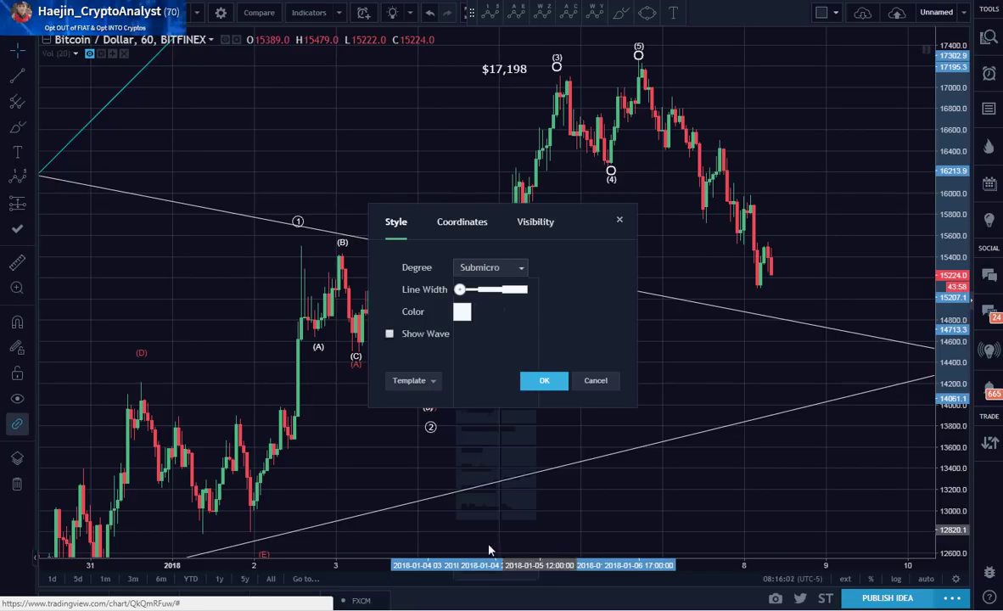
click(544, 381)
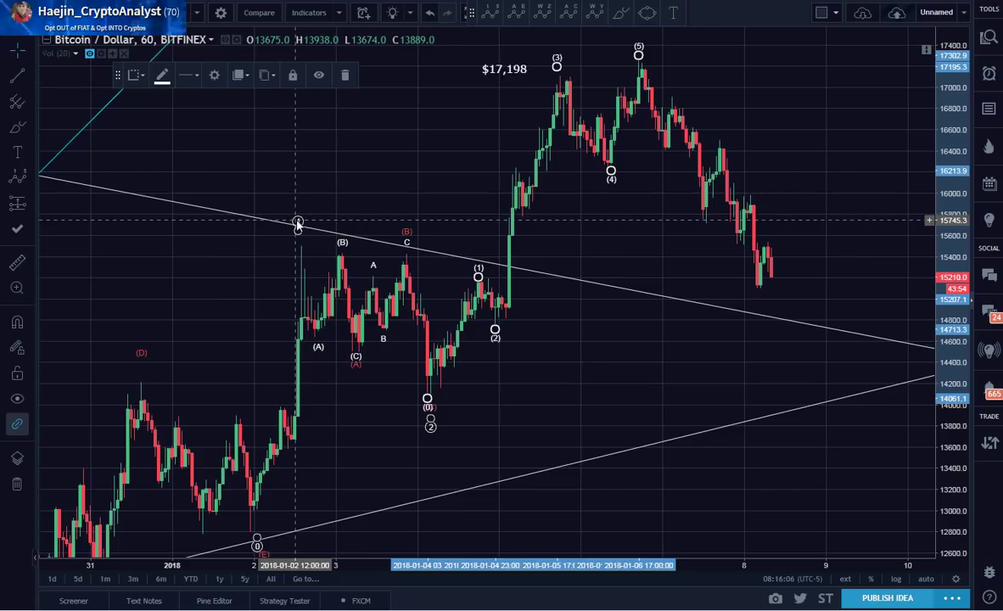
click(297, 223)
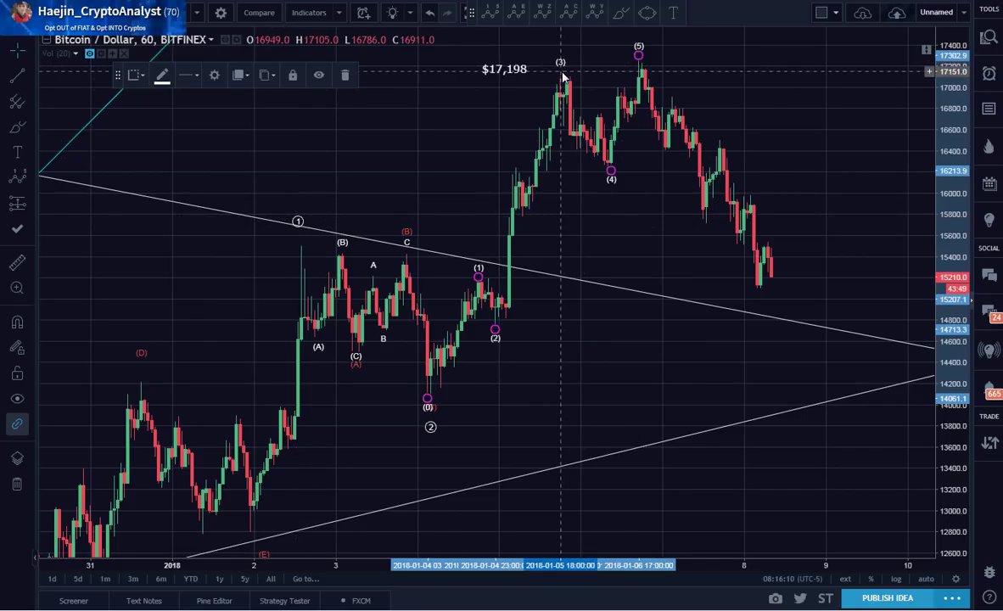
click(566, 358)
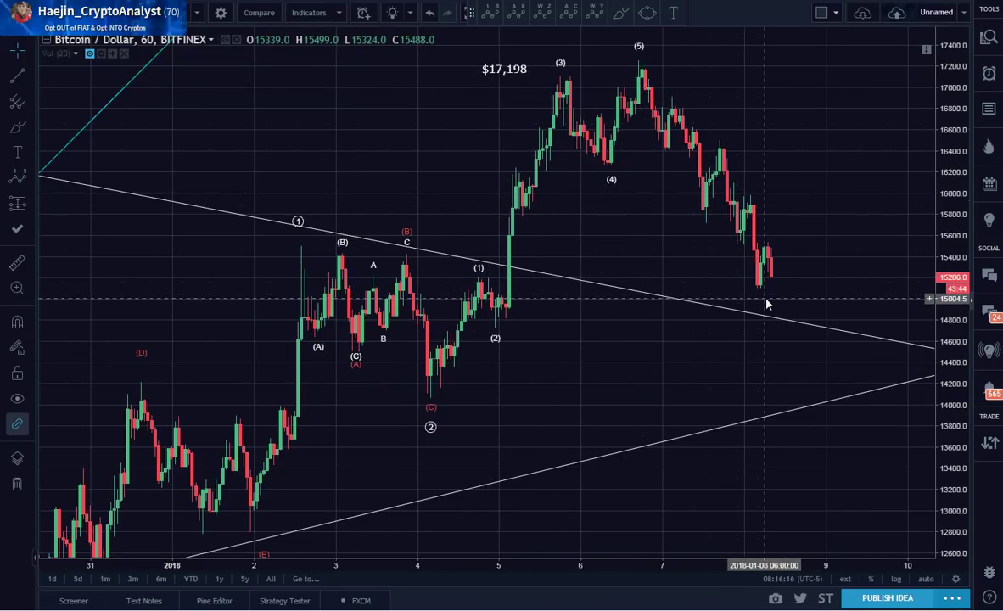
Step: Set the degree of the impulse wave rising from the January 4 low to Miniscule
mouse_move(950, 149)
mouse_down()
mouse_move(938, 206)
mouse_move(891, 196)
mouse_move(850, 284)
mouse_move(831, 298)
mouse_up()
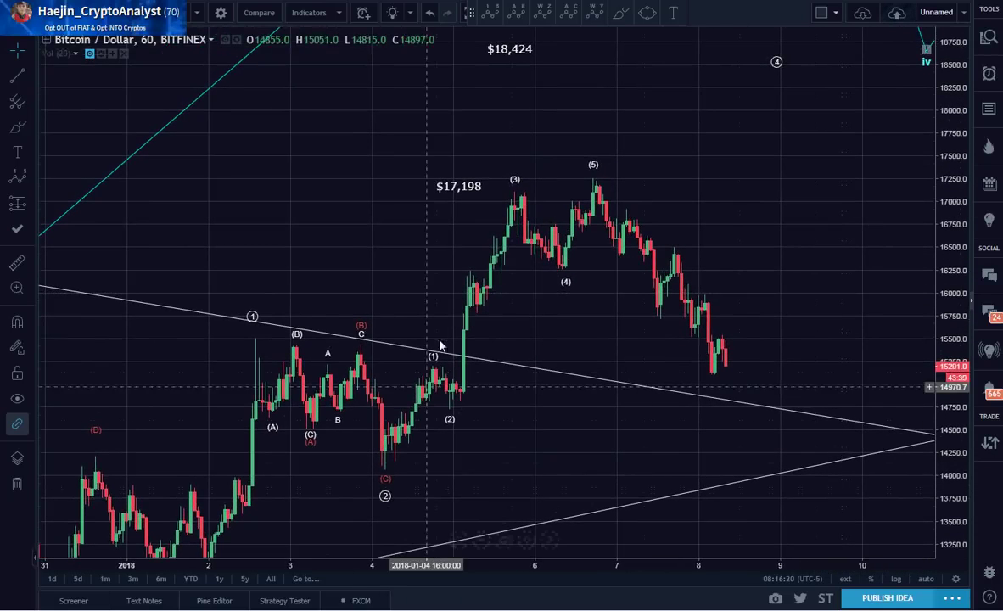
double_click(432, 360)
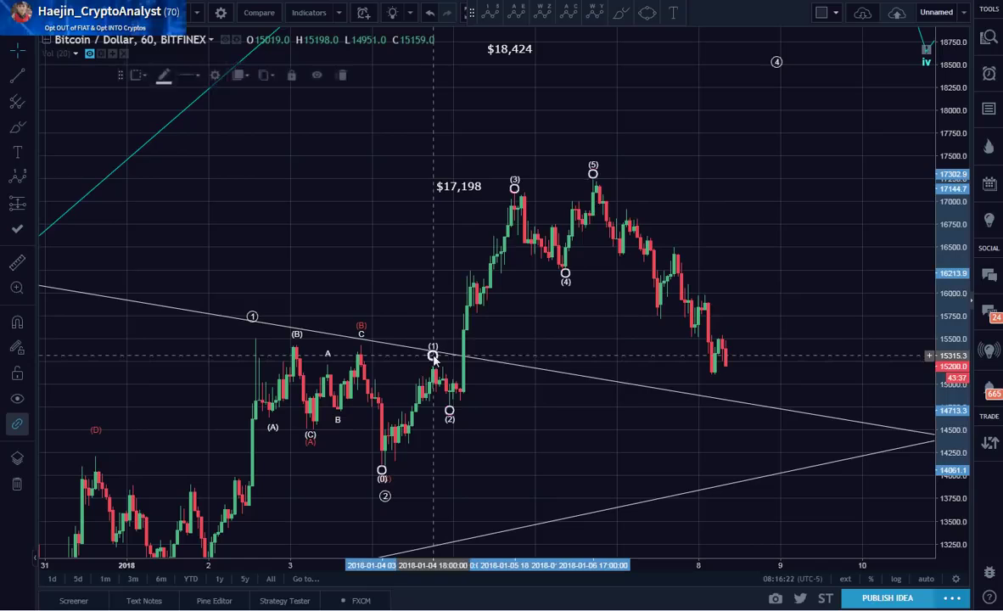
click(494, 269)
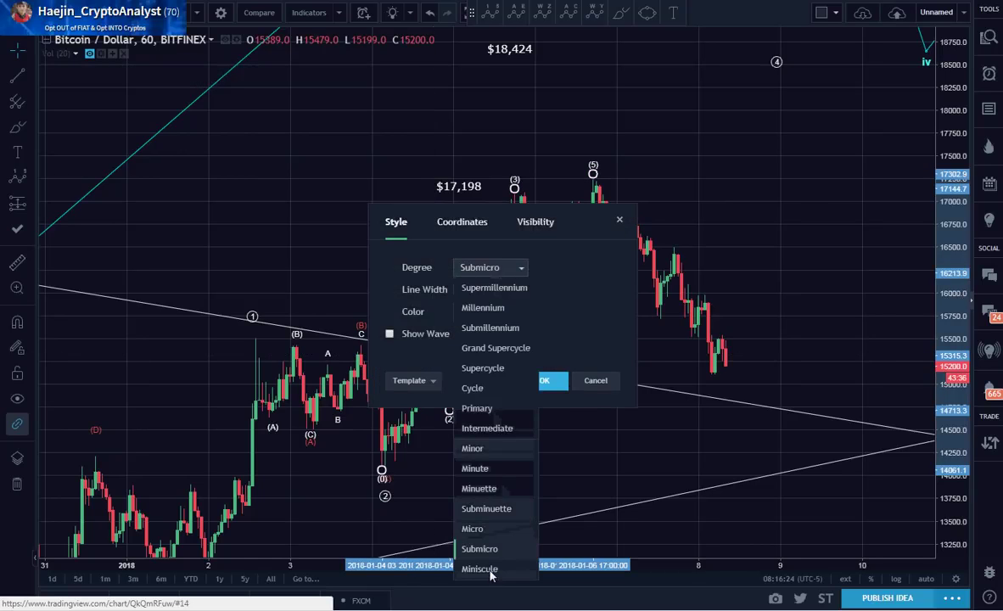
click(480, 565)
click(519, 424)
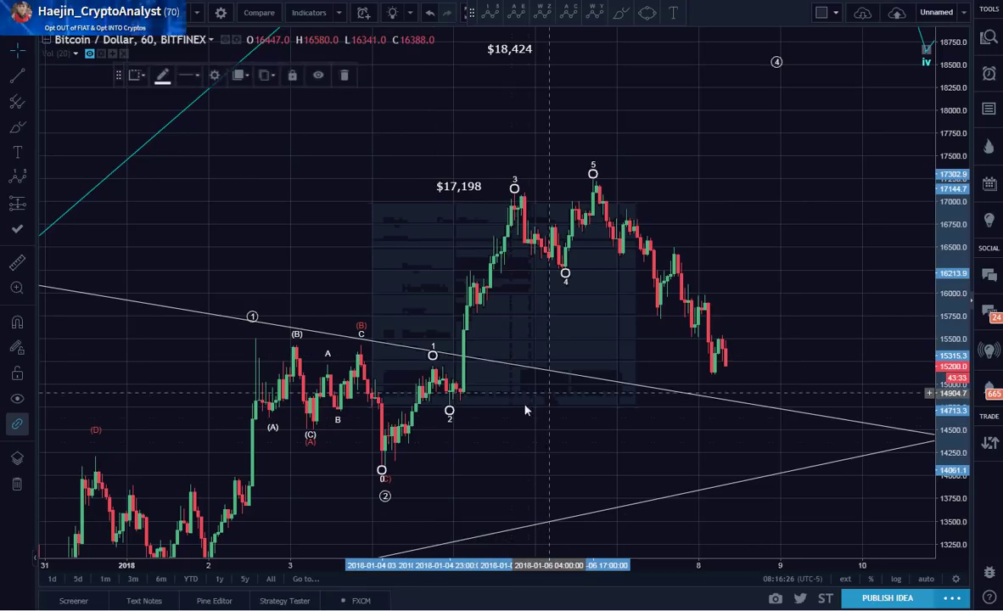
click(522, 392)
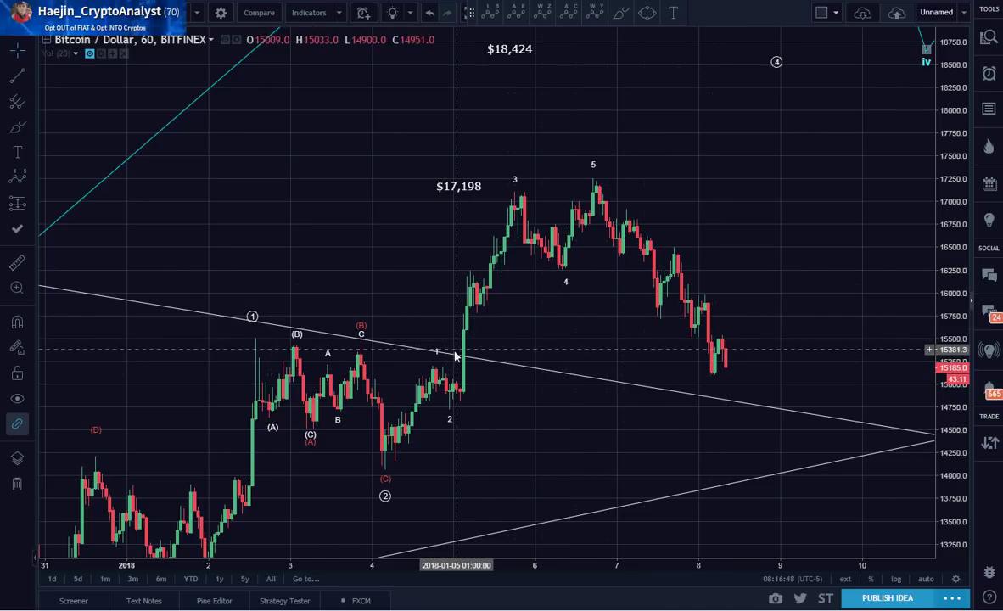
click(389, 483)
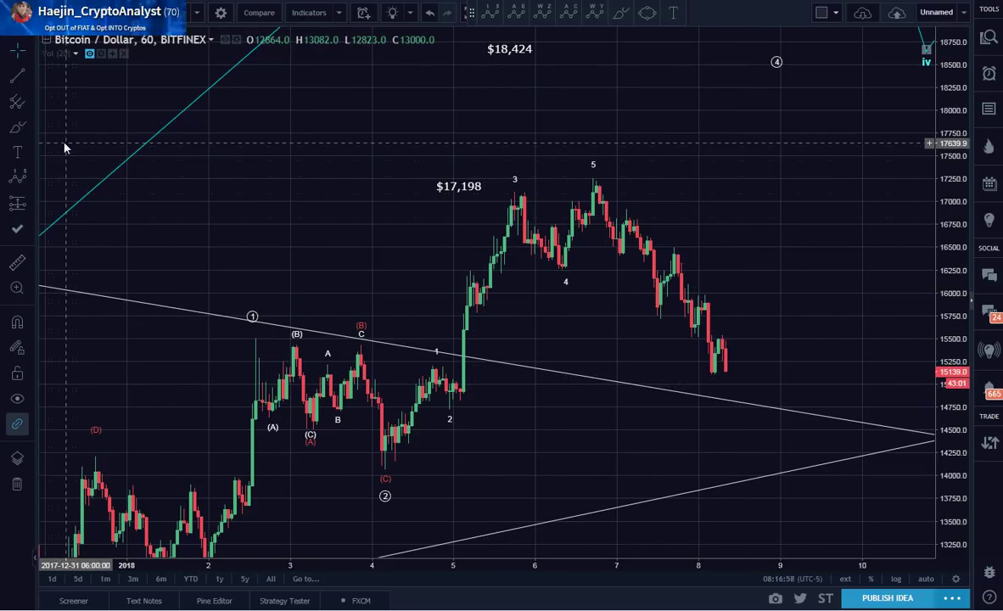
Step: Add a red Elliott ABC correction from the 17,237 high, with A near 15,682, B near 16,496 and C near 14,978, showing its wave lines
click(31, 181)
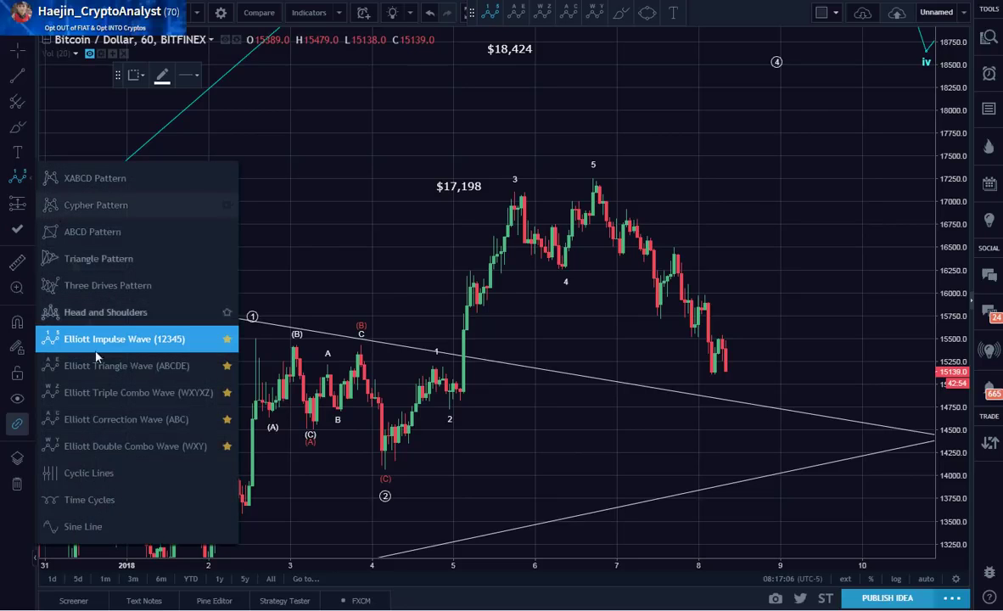
click(93, 414)
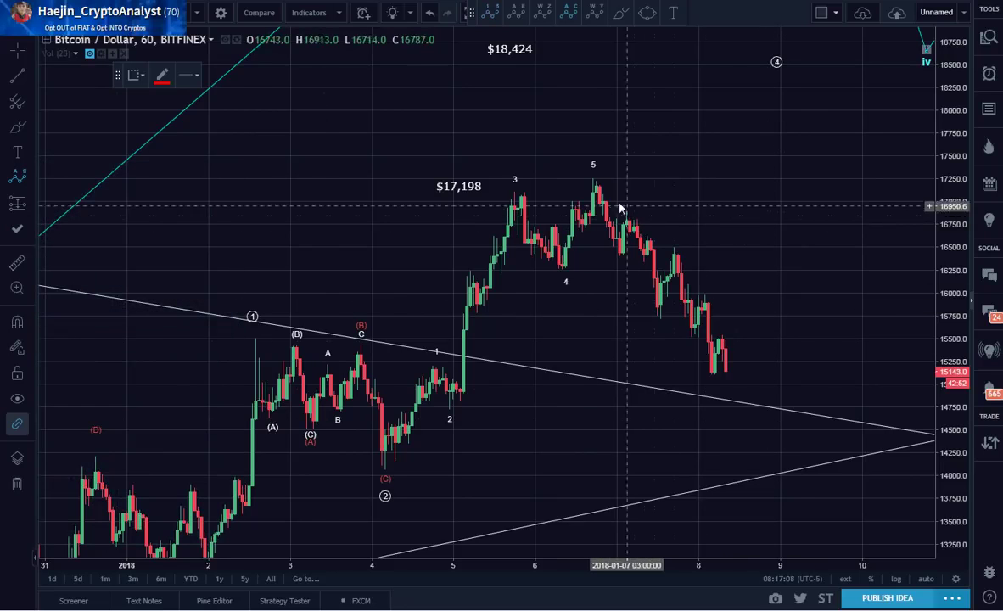
click(596, 183)
click(658, 328)
click(676, 253)
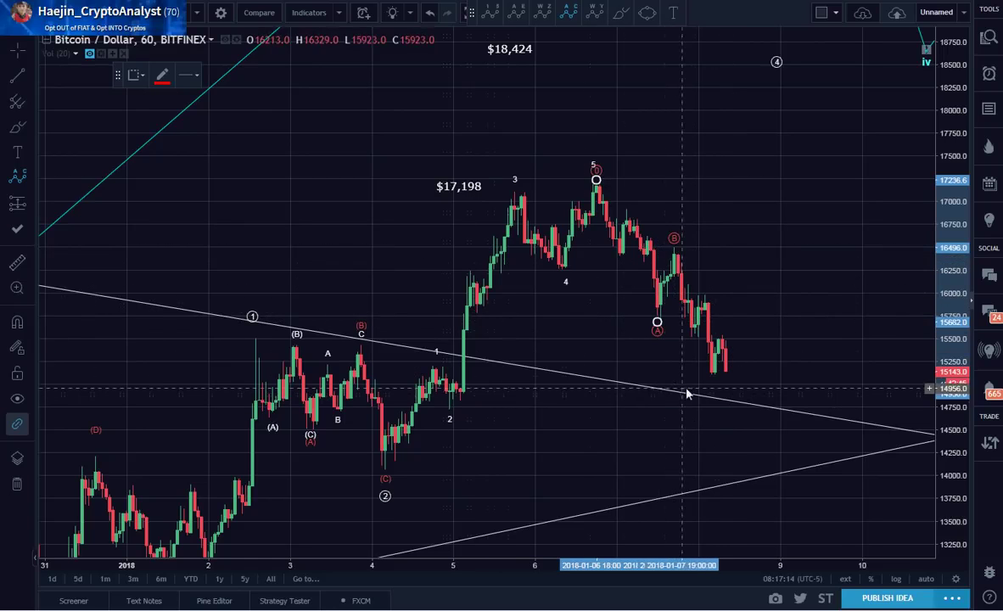
click(743, 392)
double_click(742, 388)
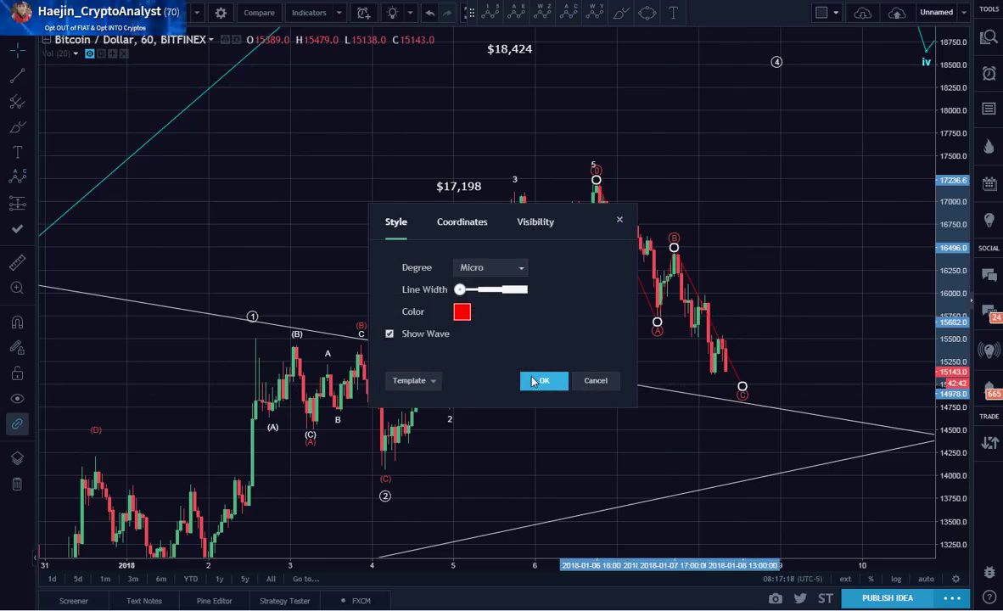
click(540, 380)
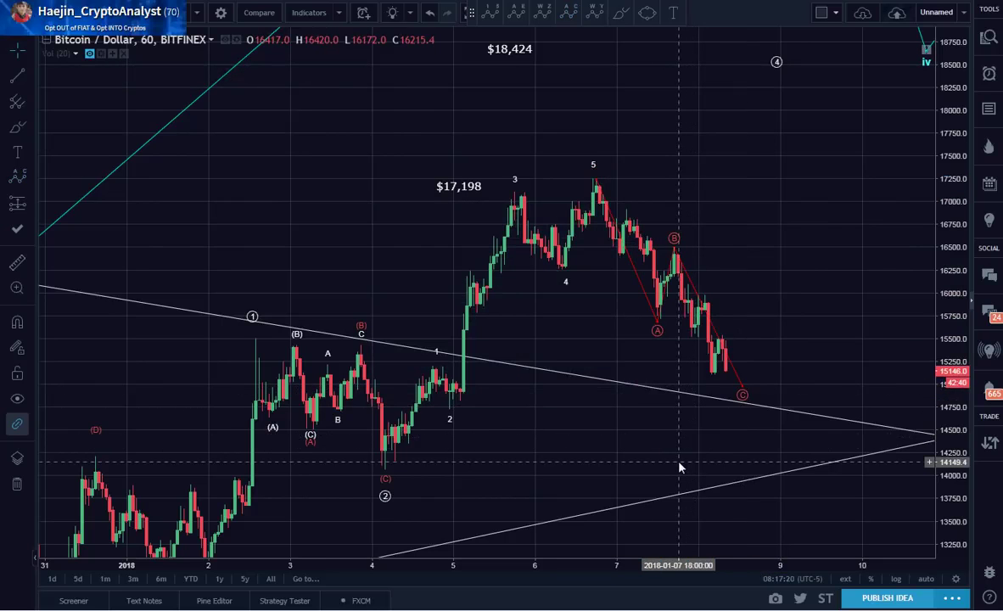
Step: Lower the Miniscule impulse's wave 1 point to about 15,183 at the January 4 high
click(436, 358)
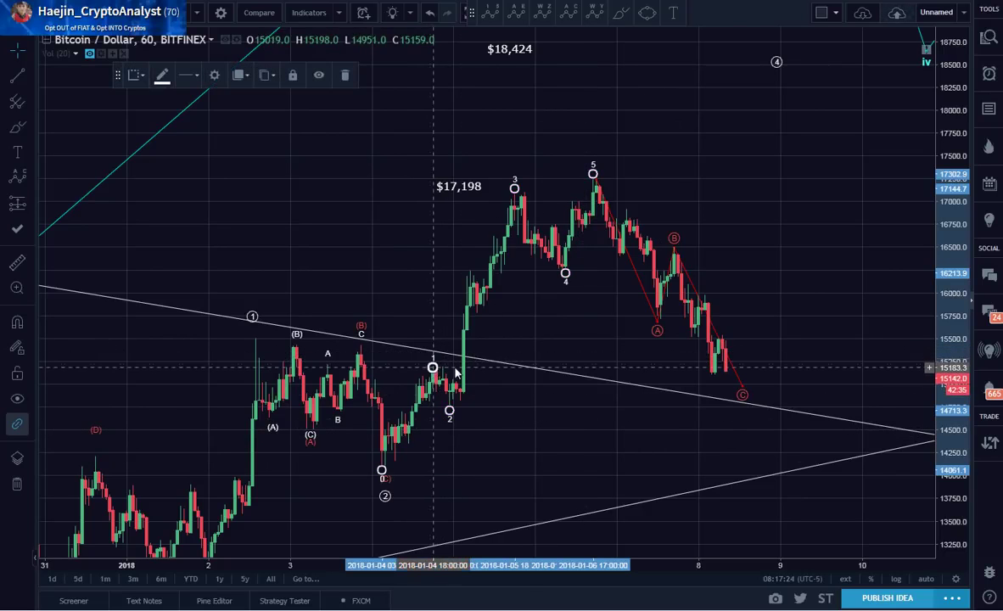
click(543, 418)
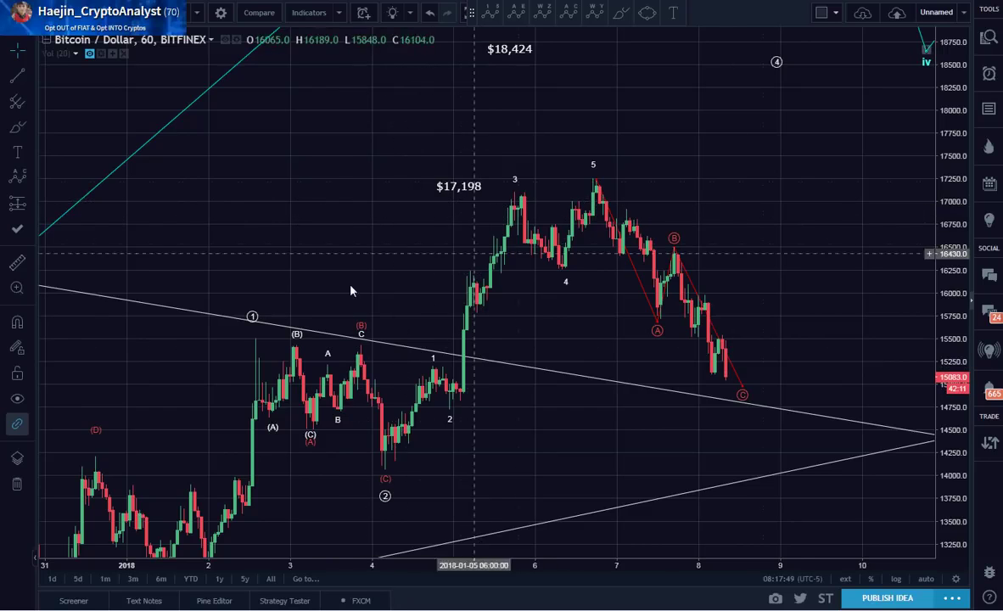
Step: Add a cyan Elliott impulse wave from the January 4 low near 14,061, with points near 14,780, 14,384, 16,232, 15,851 and 17,156
click(30, 176)
click(140, 339)
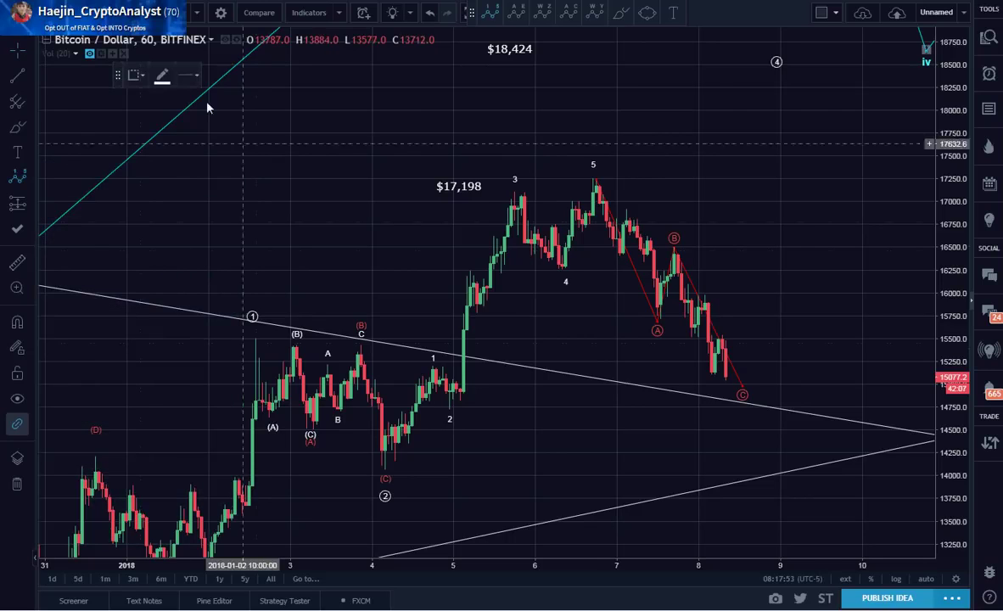
click(162, 77)
click(218, 113)
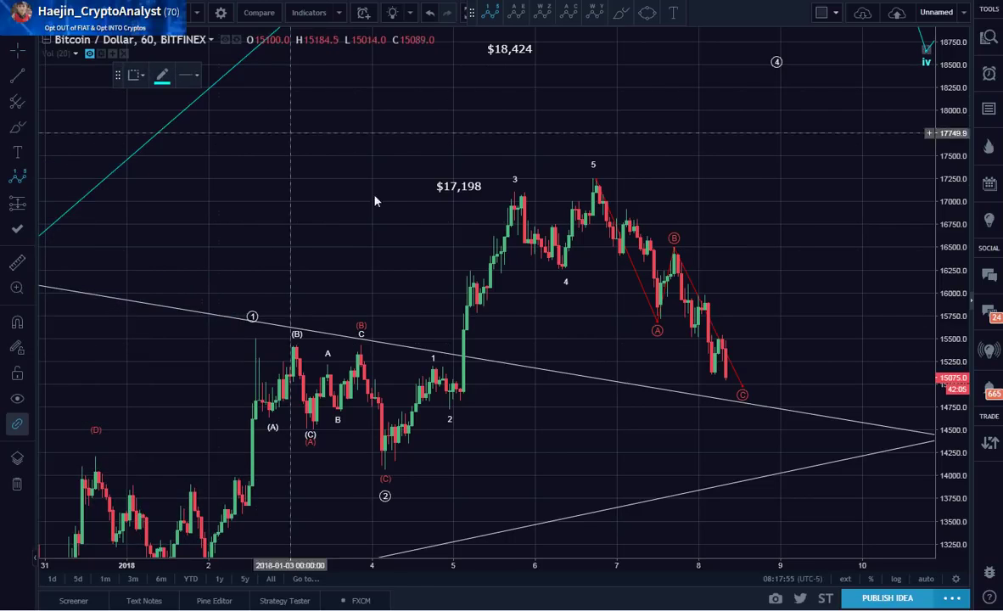
click(383, 472)
click(403, 411)
click(408, 439)
click(467, 271)
click(516, 180)
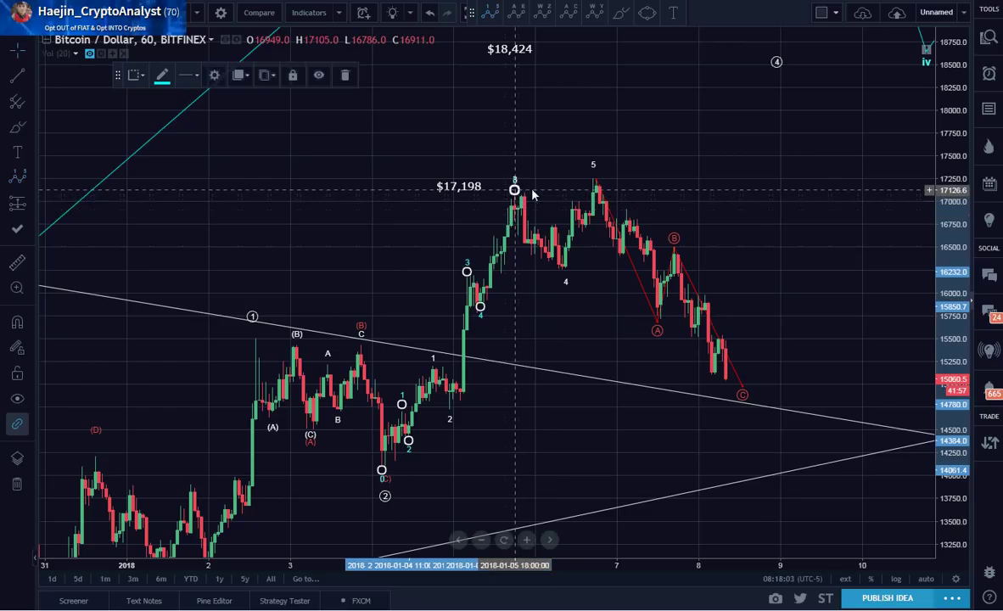
mouse_move(509, 177)
mouse_down()
mouse_move(500, 188)
mouse_move(512, 193)
mouse_up()
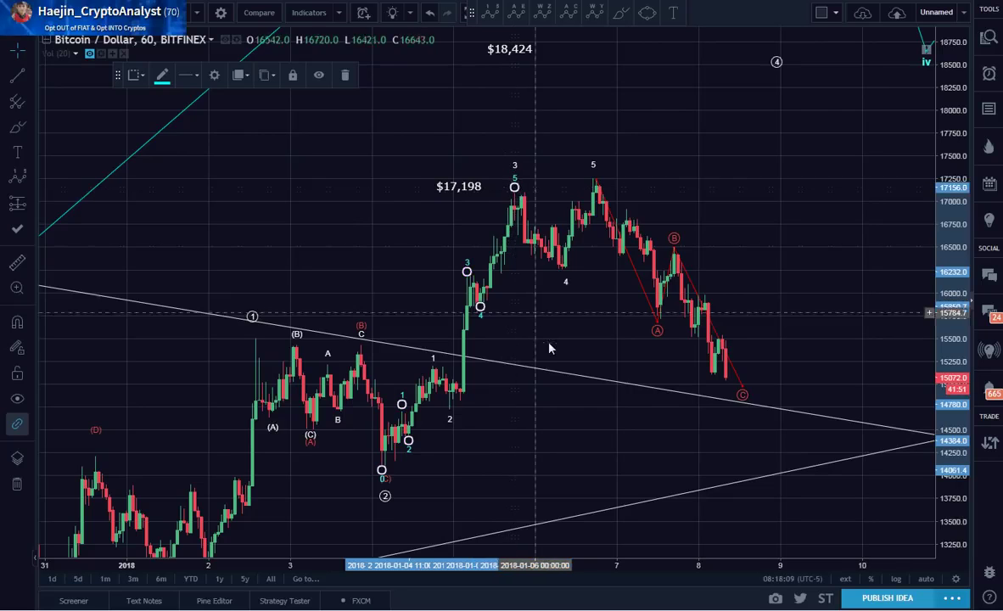
click(548, 347)
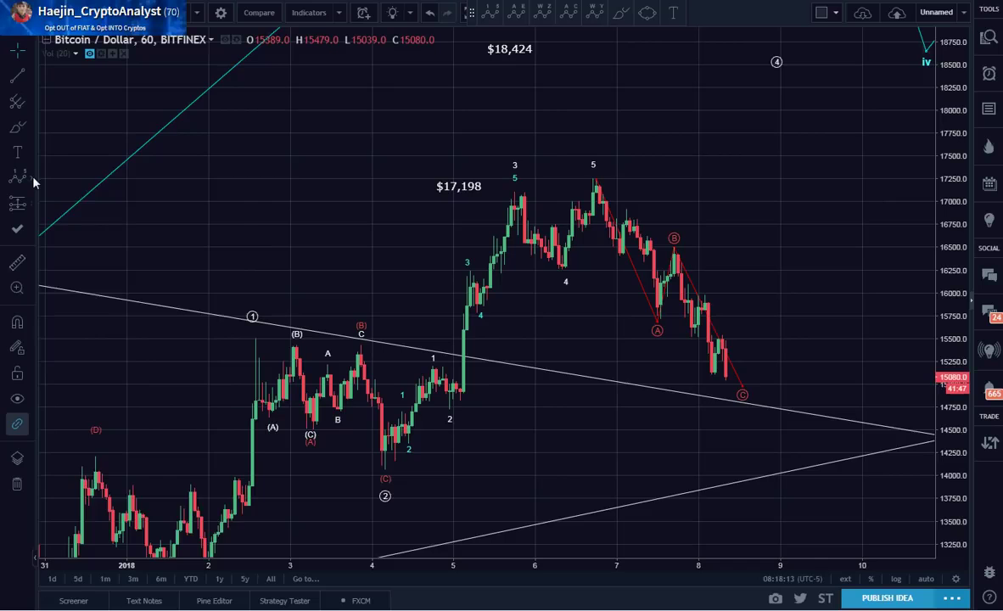
Step: Add another Elliott ABC correction from the January 5 high near 17,105, with A near 16,195, B near 17,259 and C near 14,985
click(32, 182)
click(155, 419)
click(519, 199)
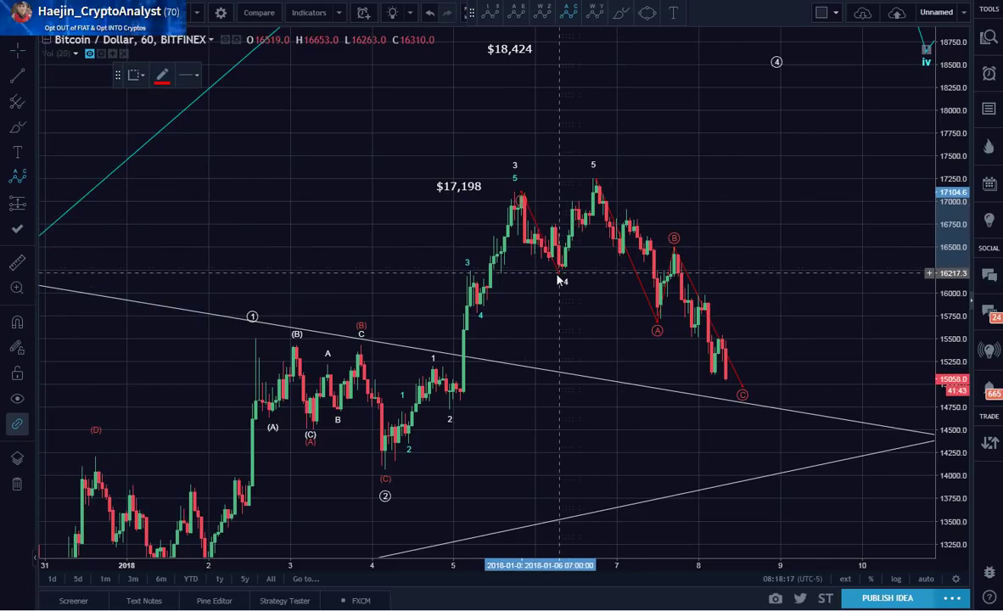
click(556, 275)
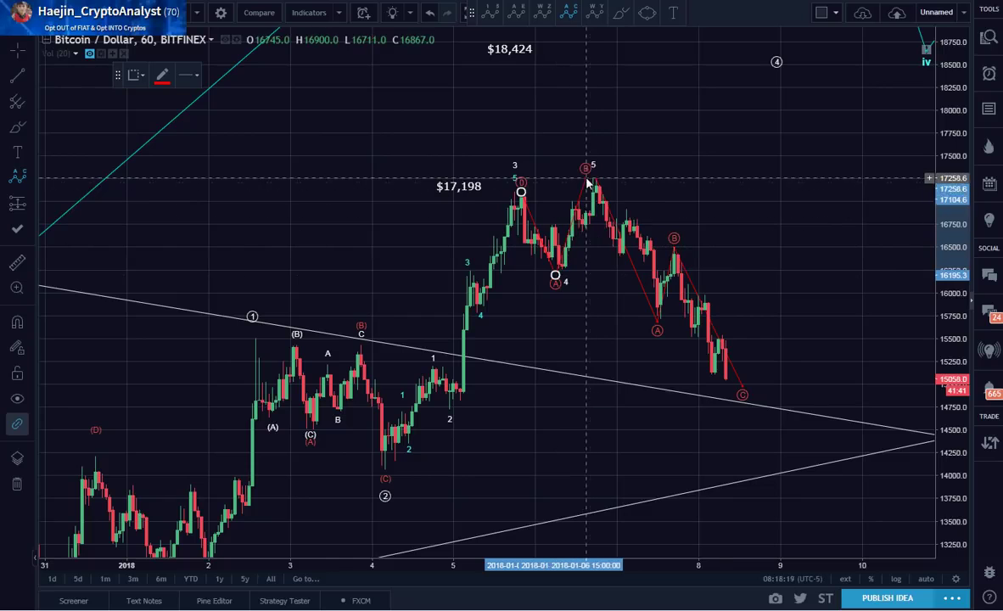
click(586, 168)
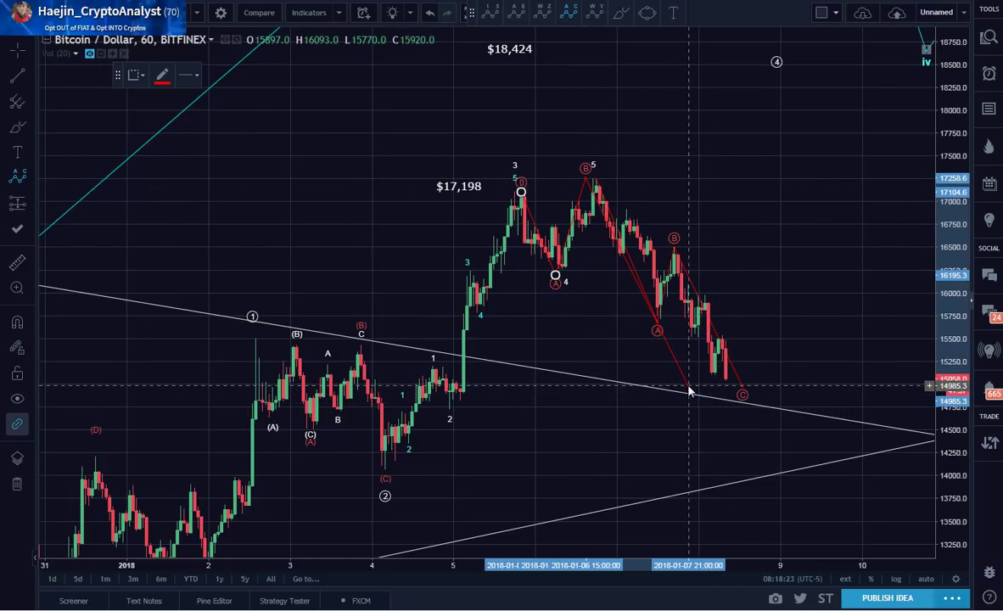
click(687, 387)
Step: Change the color of the ABC correction starting at the January 5 high to purple
click(162, 84)
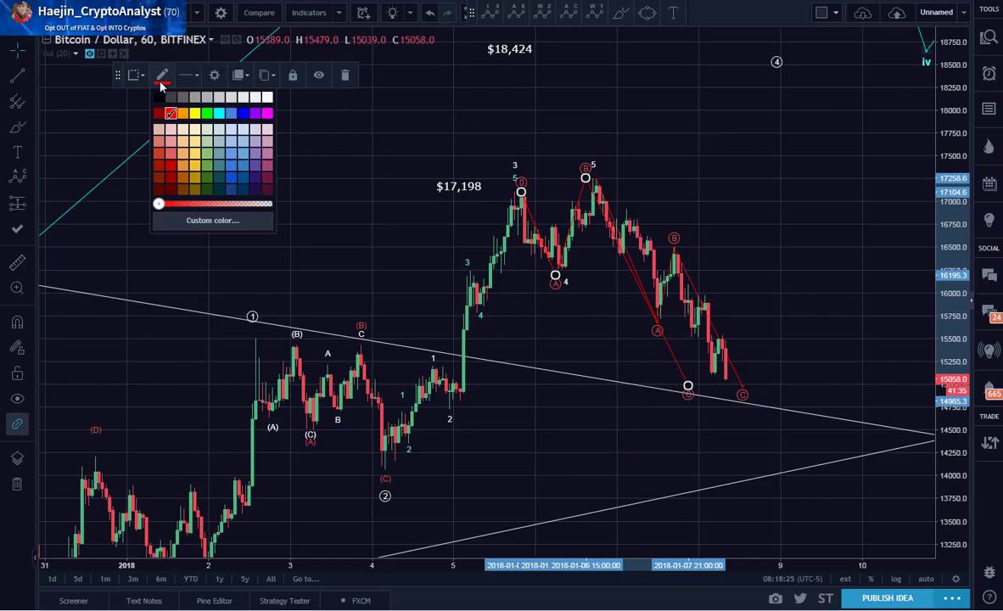
click(253, 114)
click(846, 233)
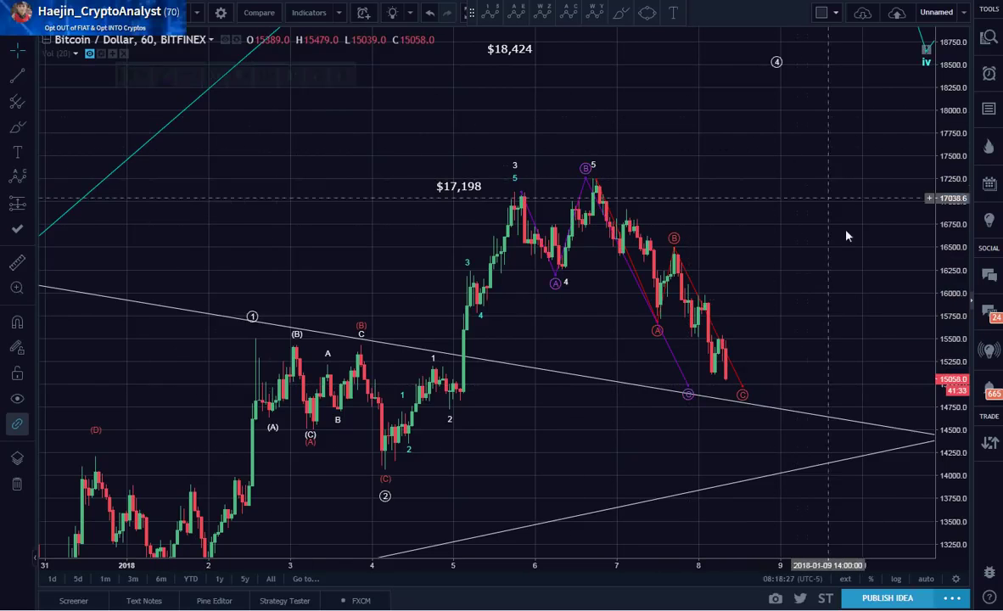
Step: Move the red ABC correction's A point forward in time on January 7 so it sits beneath its B point
click(658, 330)
drag(657, 330, 674, 329)
click(799, 204)
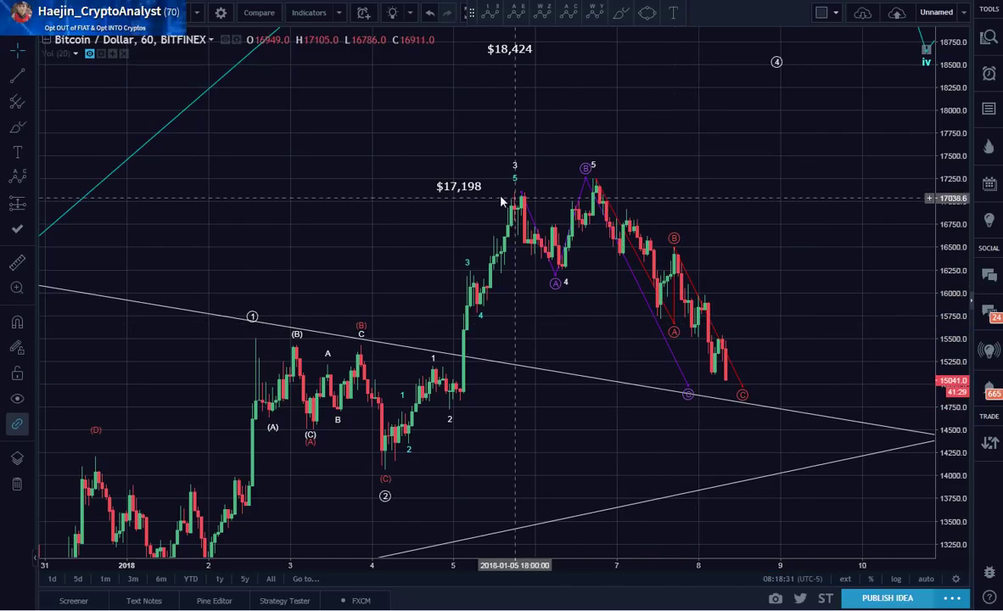